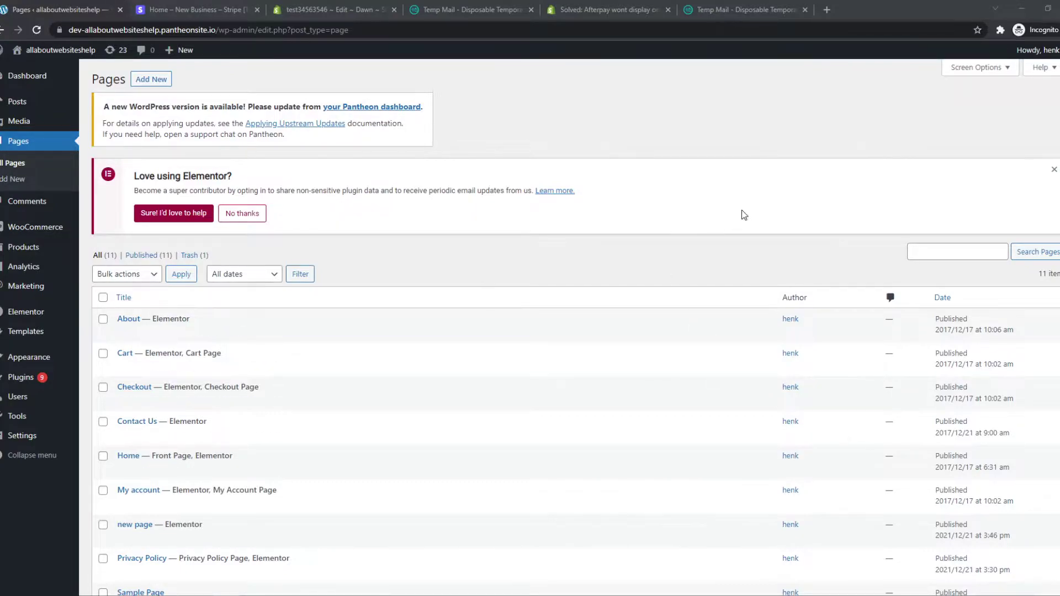
# Step: Search the plugin directory for 'stripe', then install and activate Payment Plugins for Stripe WooCommerce
pyautogui.click(42, 377)
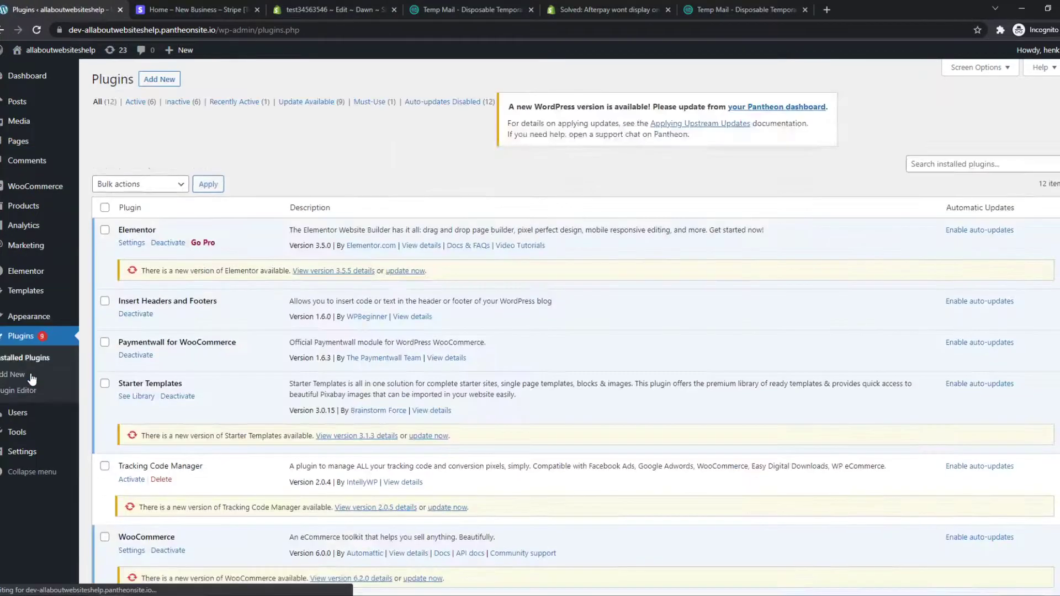
pyautogui.click(160, 79)
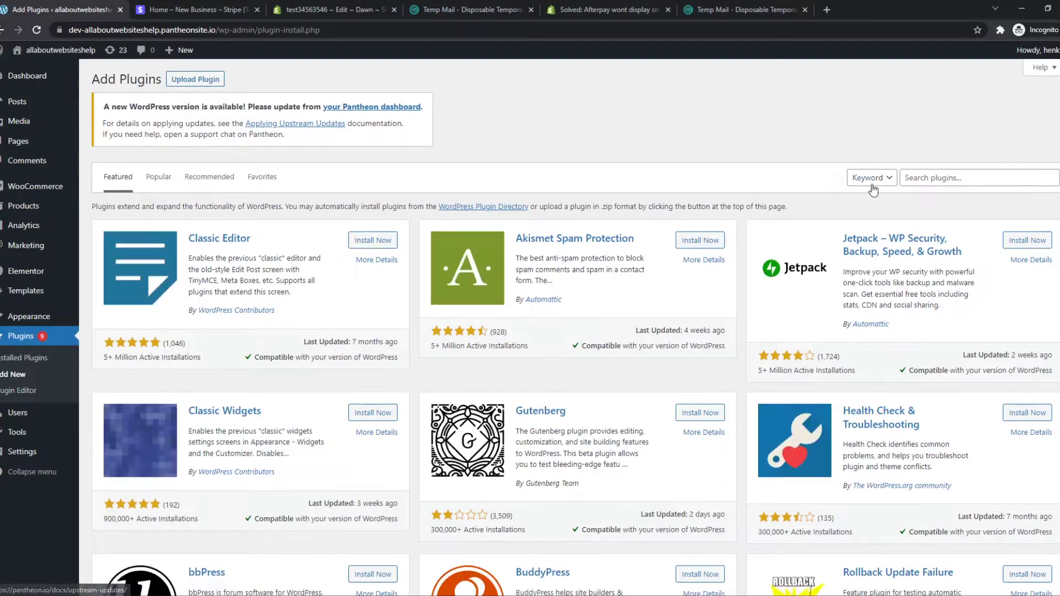
pyautogui.click(920, 179)
pyautogui.write('stripe')
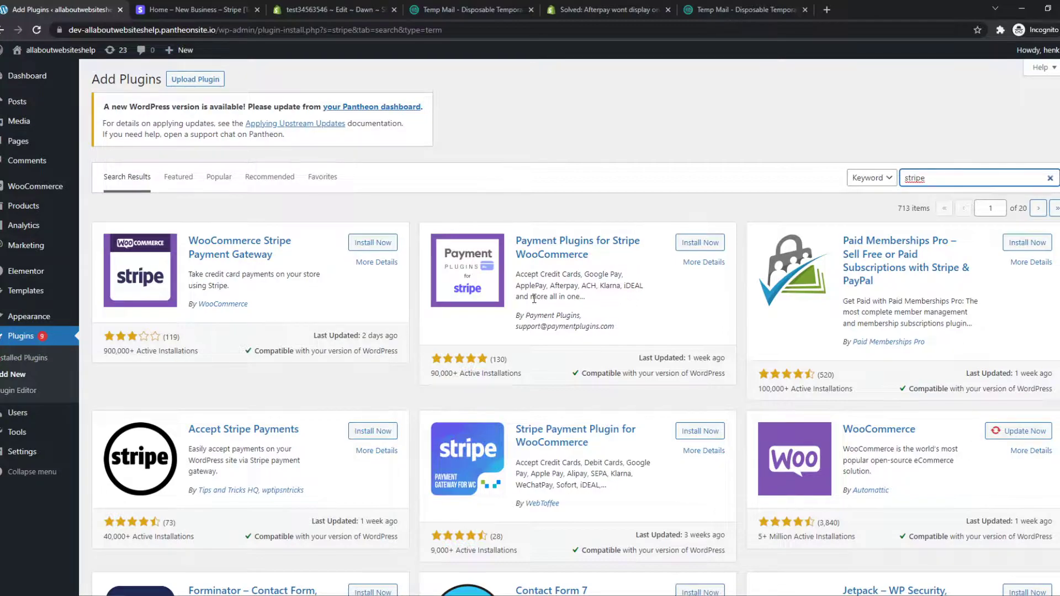
pyautogui.click(697, 243)
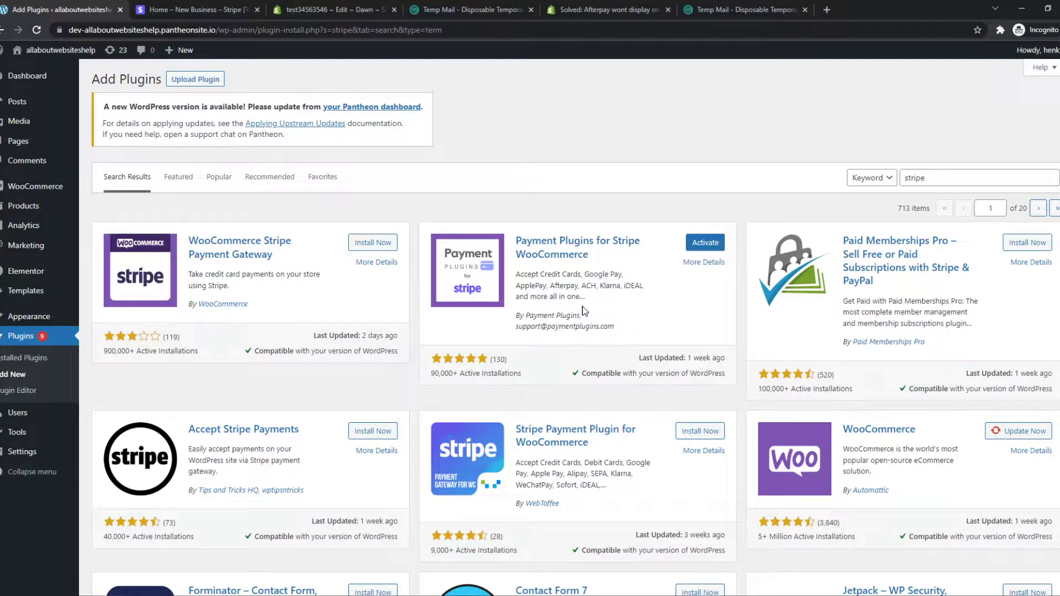
pyautogui.click(698, 244)
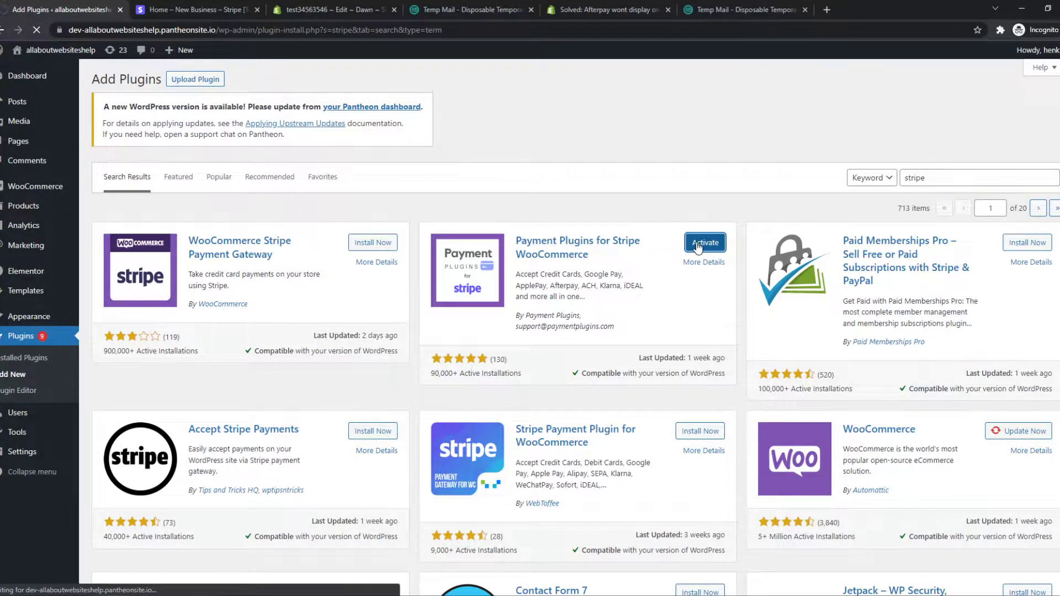
# Step: Open the Settings page of the Payment Plugins for Stripe WooCommerce plugin
pyautogui.scroll(-5, 330, 314)
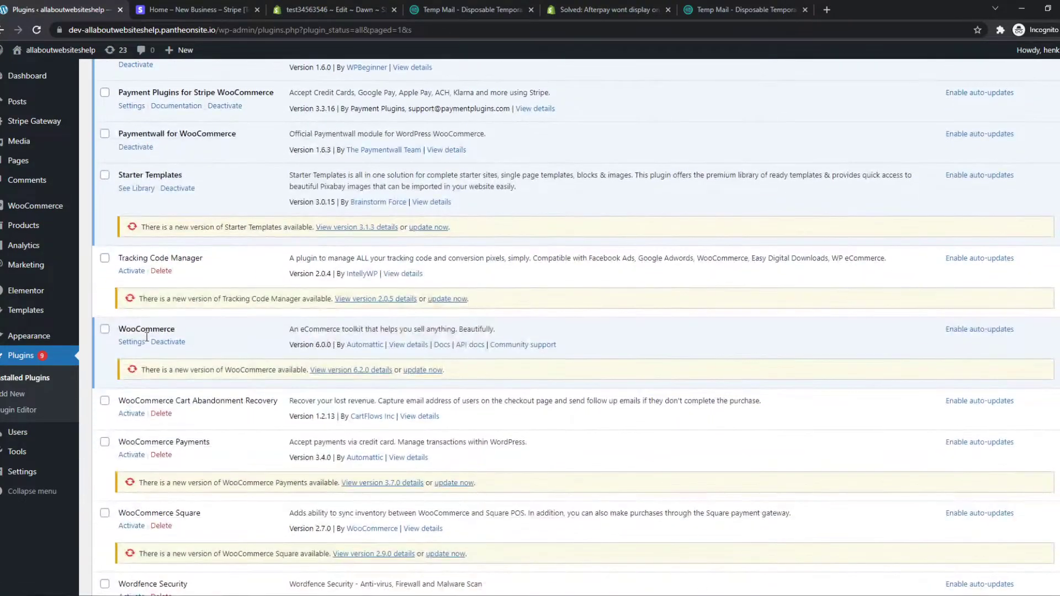
pyautogui.scroll(-1, 148, 355)
pyautogui.scroll(-4, 158, 430)
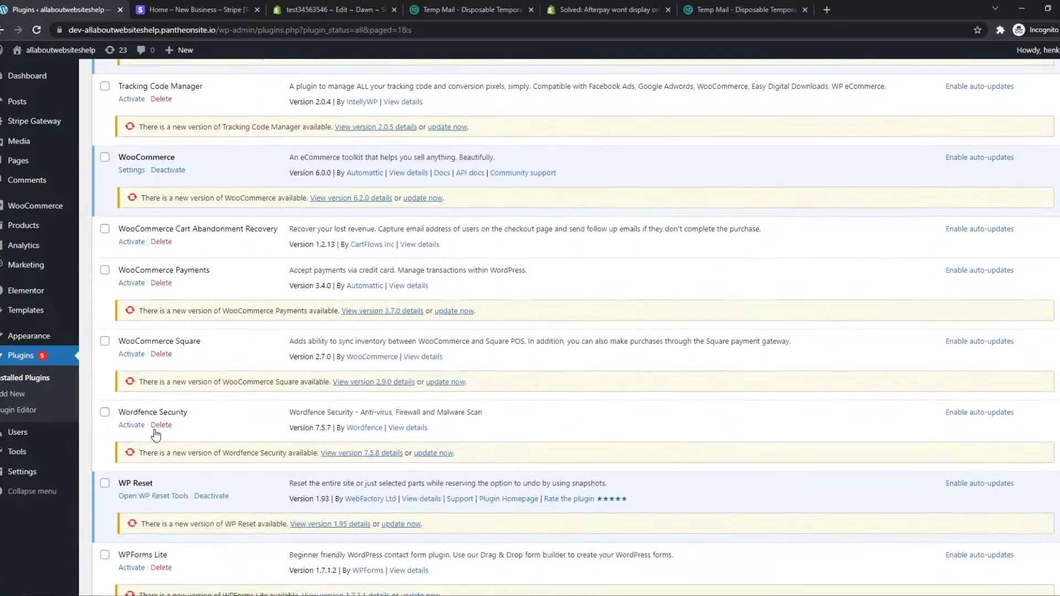
pyautogui.scroll(3, 168, 309)
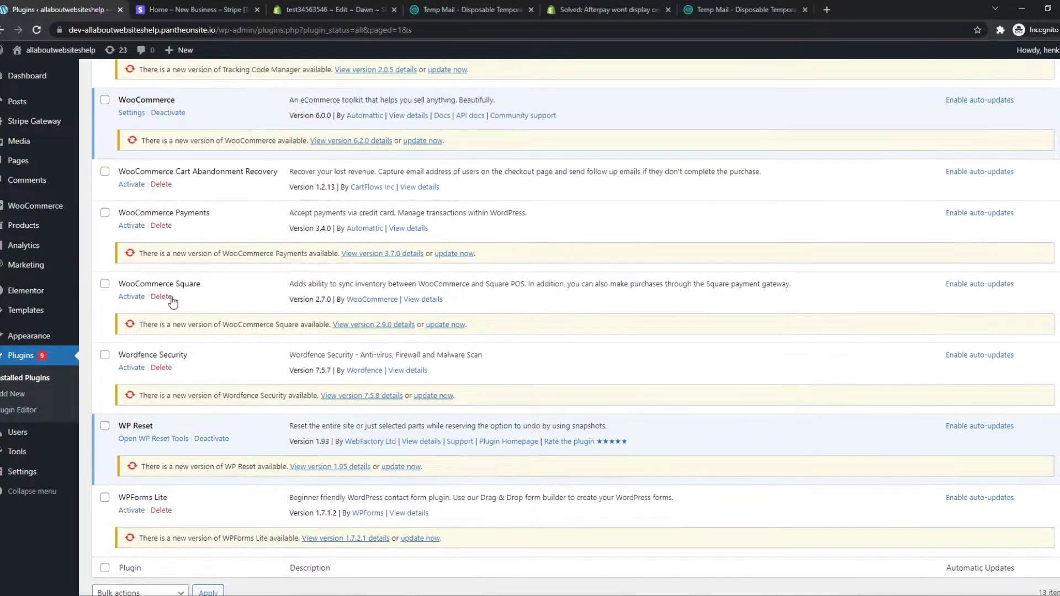
pyautogui.scroll(4, 172, 315)
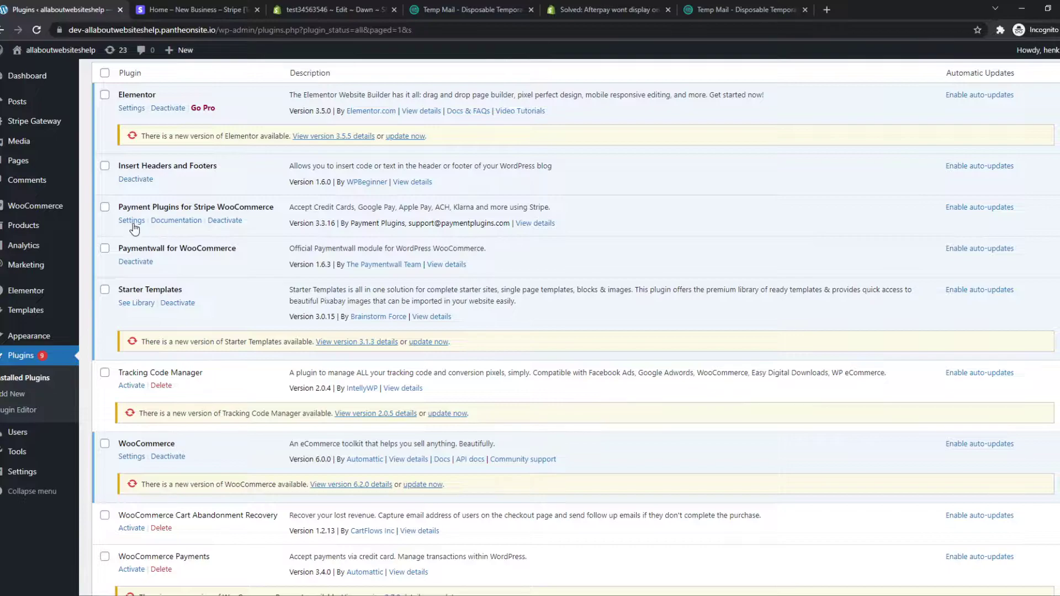
pyautogui.click(133, 222)
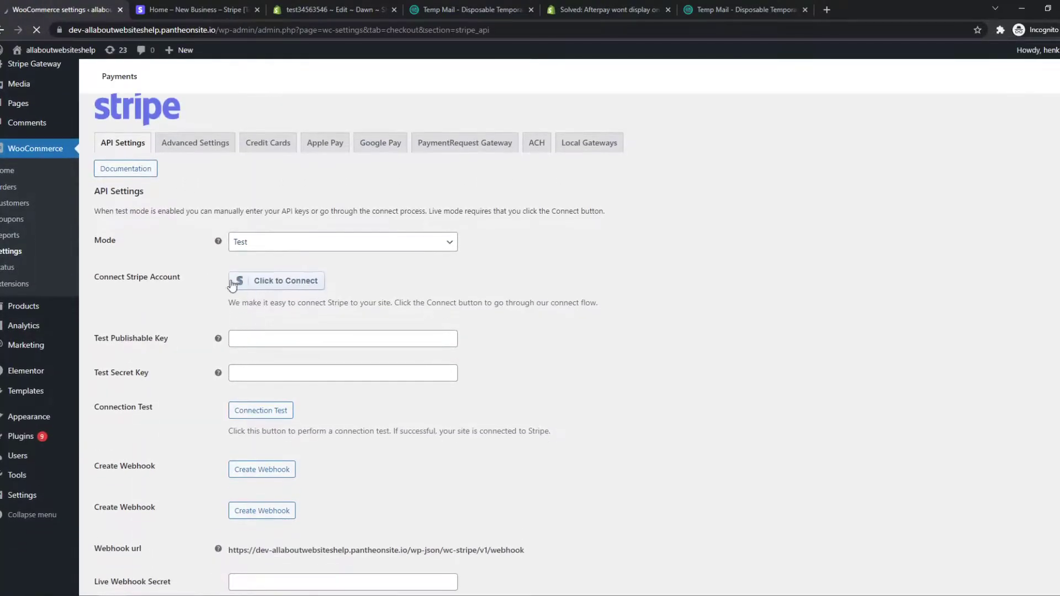
# Step: Switch to the Stripe test-mode dashboard in the other browser tab
pyautogui.scroll(-3, 406, 270)
pyautogui.scroll(1, 406, 270)
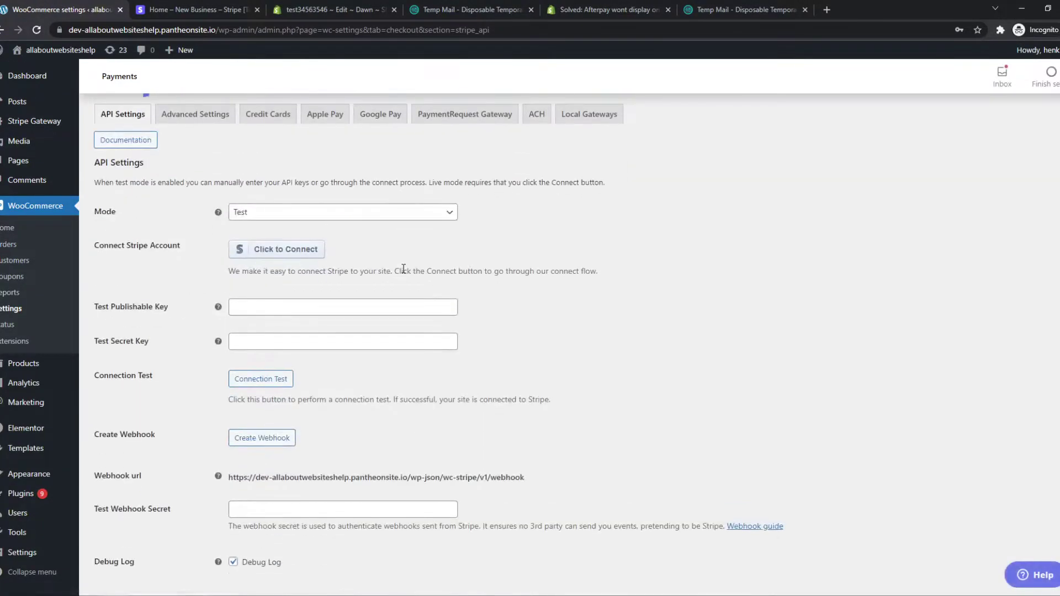
pyautogui.click(210, 11)
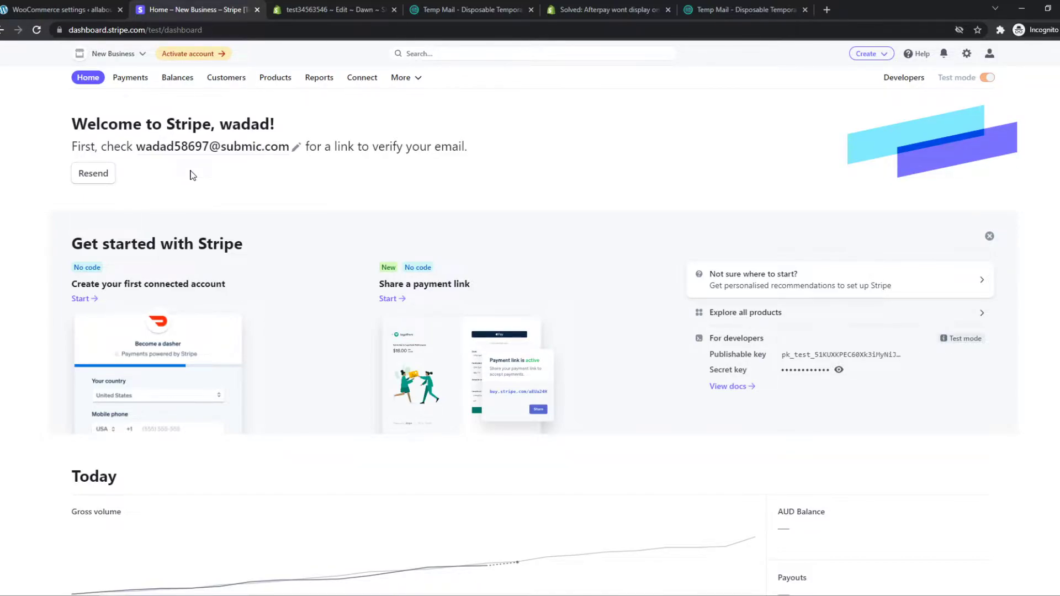
# Step: Copy the Stripe test publishable key from Developers into the plugin's Test Publishable Key field
pyautogui.click(902, 79)
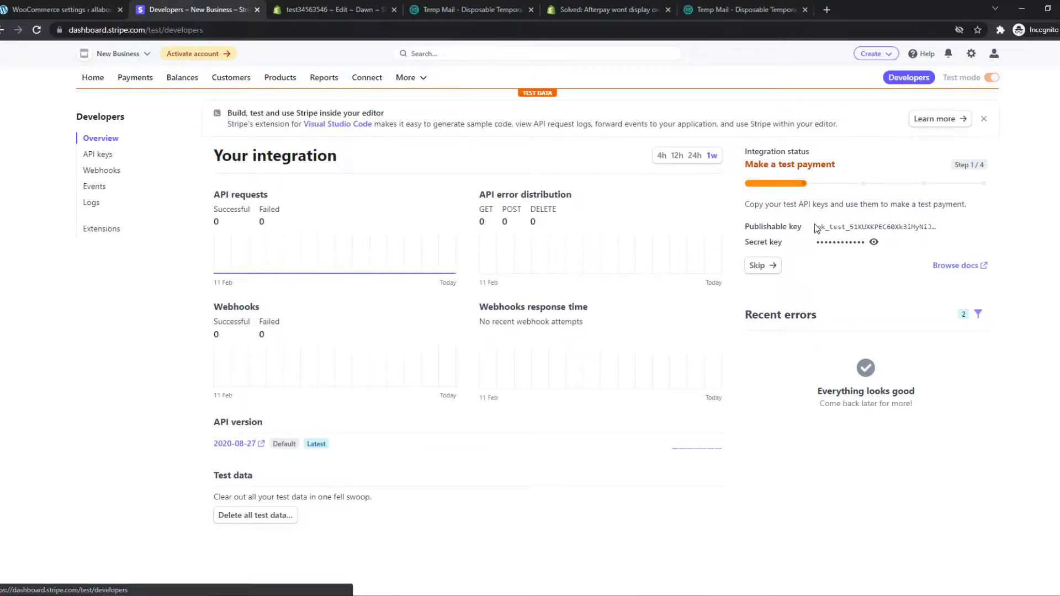
pyautogui.click(876, 229)
pyautogui.click(61, 10)
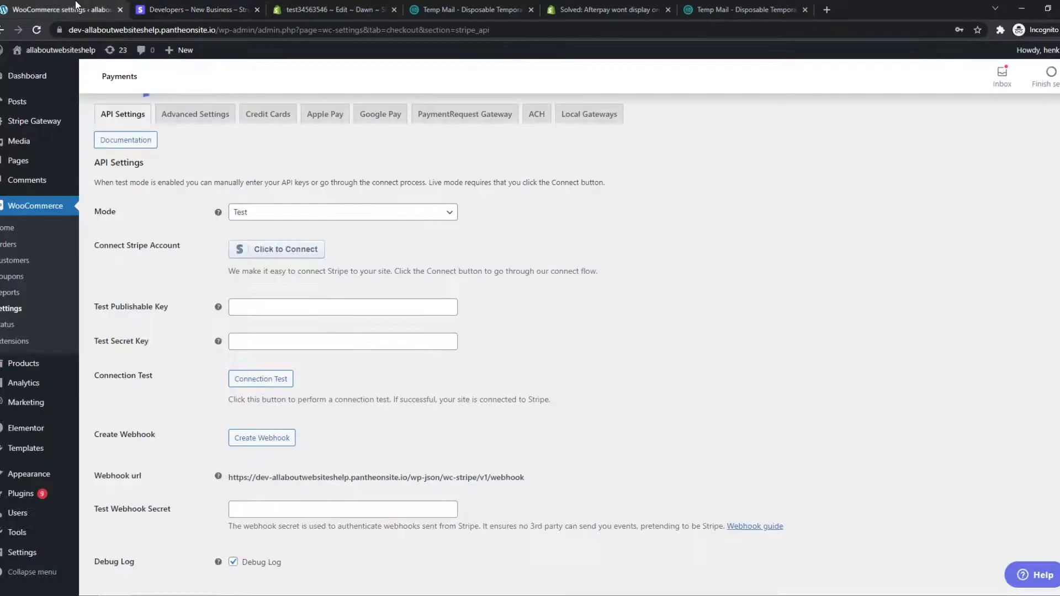
pyautogui.click(247, 307)
pyautogui.hotkey('ctrl', 'v')
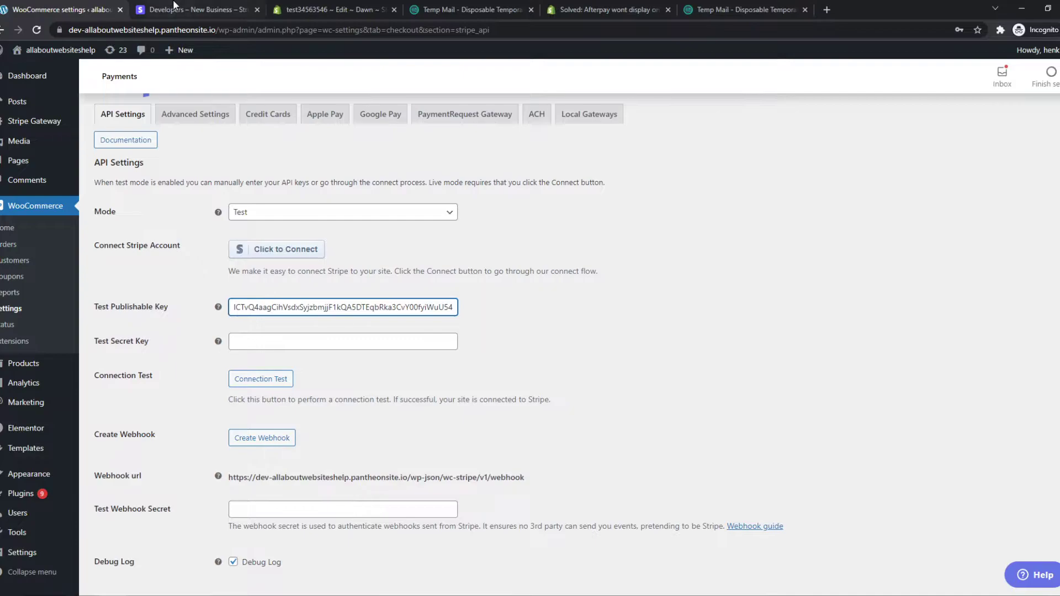
# Step: Reveal and copy the Stripe test secret key into the Test Secret Key field
pyautogui.click(182, 9)
pyautogui.click(872, 243)
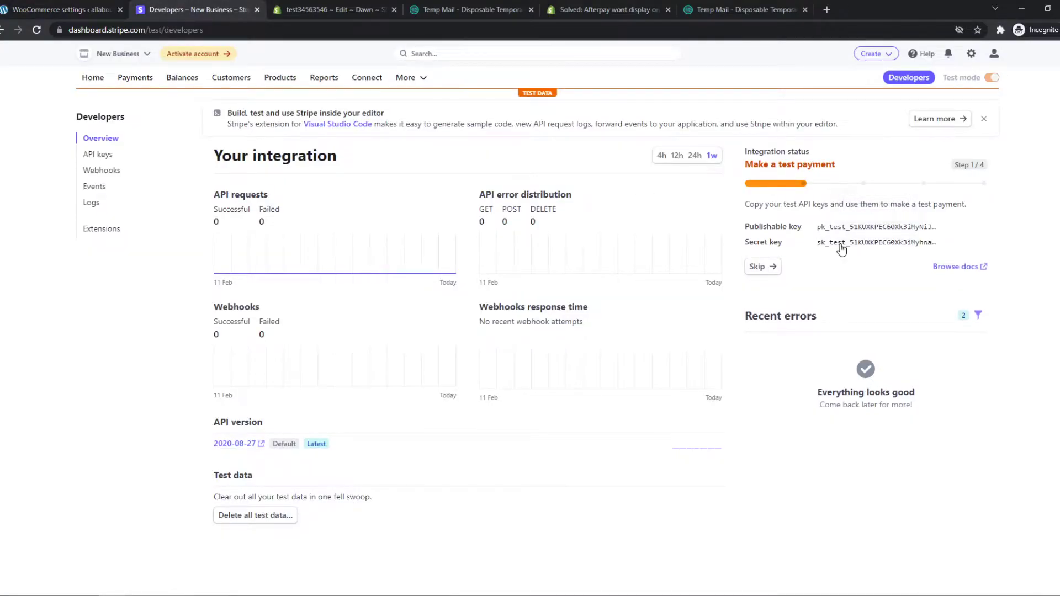
pyautogui.click(837, 243)
pyautogui.click(88, 9)
pyautogui.click(282, 341)
pyautogui.hotkey('ctrl', 'v')
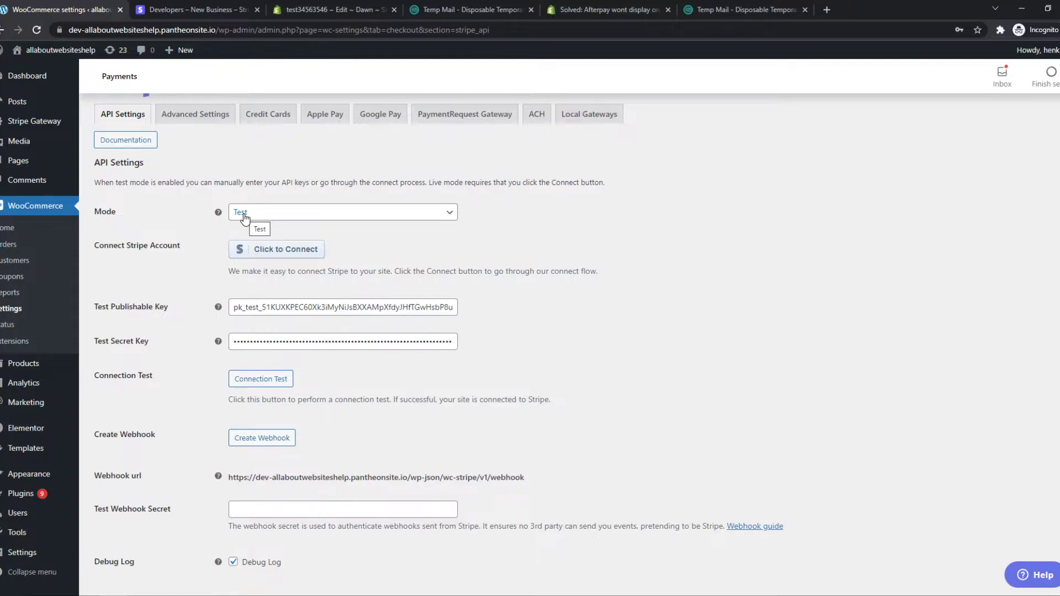
# Step: Keep Mode on Test and start the Stripe account connection, triggering the 'Leave site?' warning
pyautogui.click(244, 217)
pyautogui.click(190, 221)
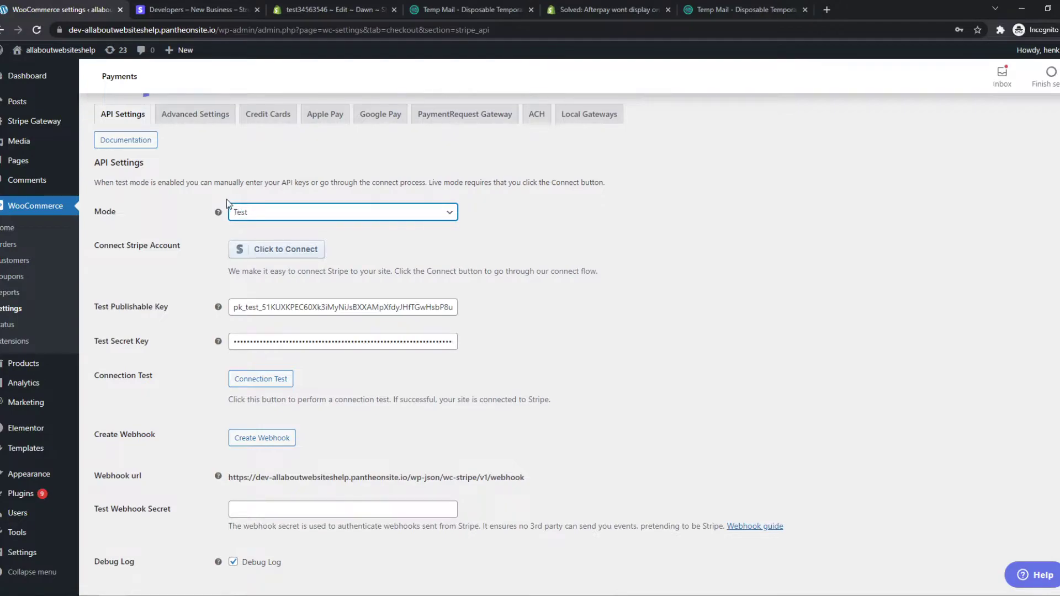
pyautogui.click(244, 215)
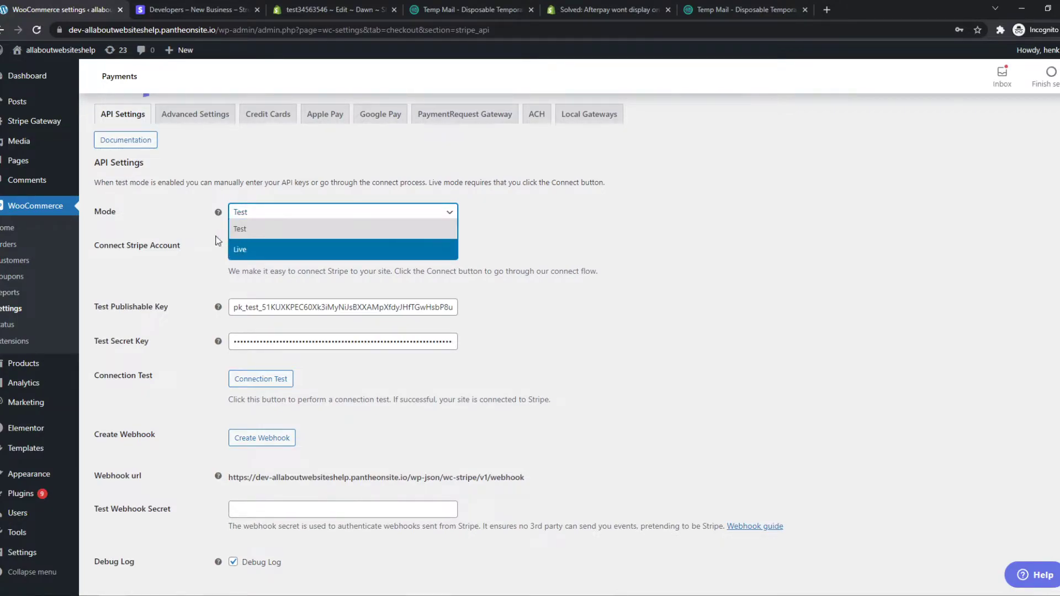
pyautogui.click(246, 235)
pyautogui.click(248, 253)
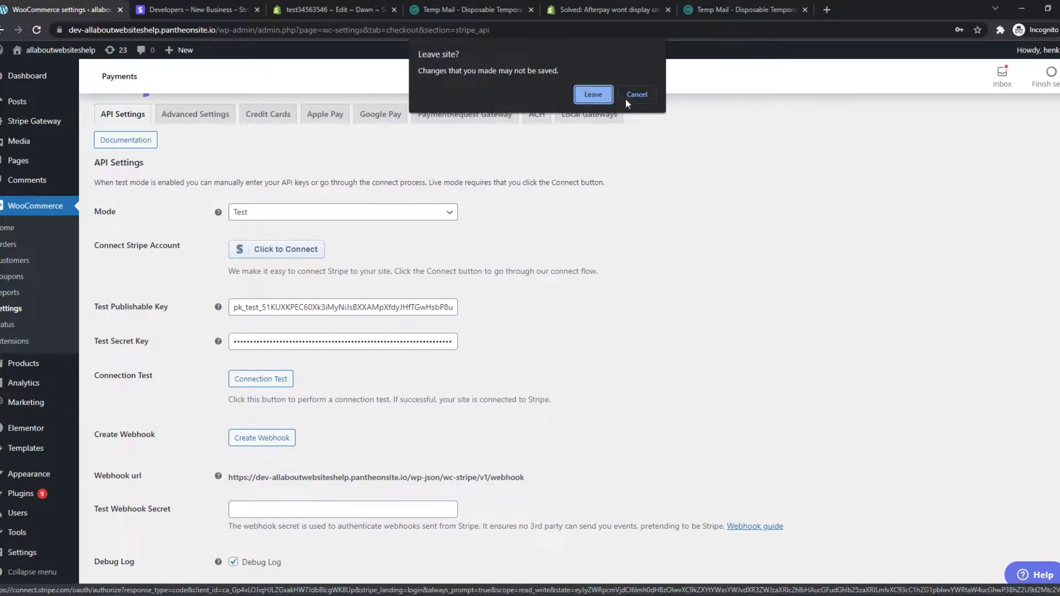
# Step: Dismiss the leave-site warning and start the Stripe account connection again
pyautogui.click(636, 95)
pyautogui.click(269, 252)
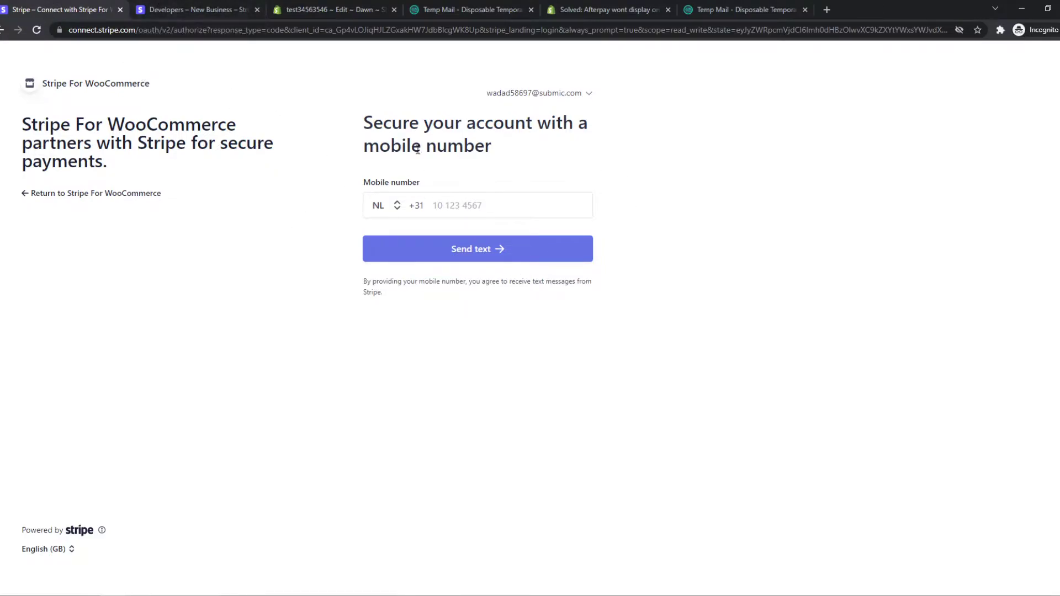
# Step: Go back to the Stripe API Settings page and look over its fields
pyautogui.click(3, 30)
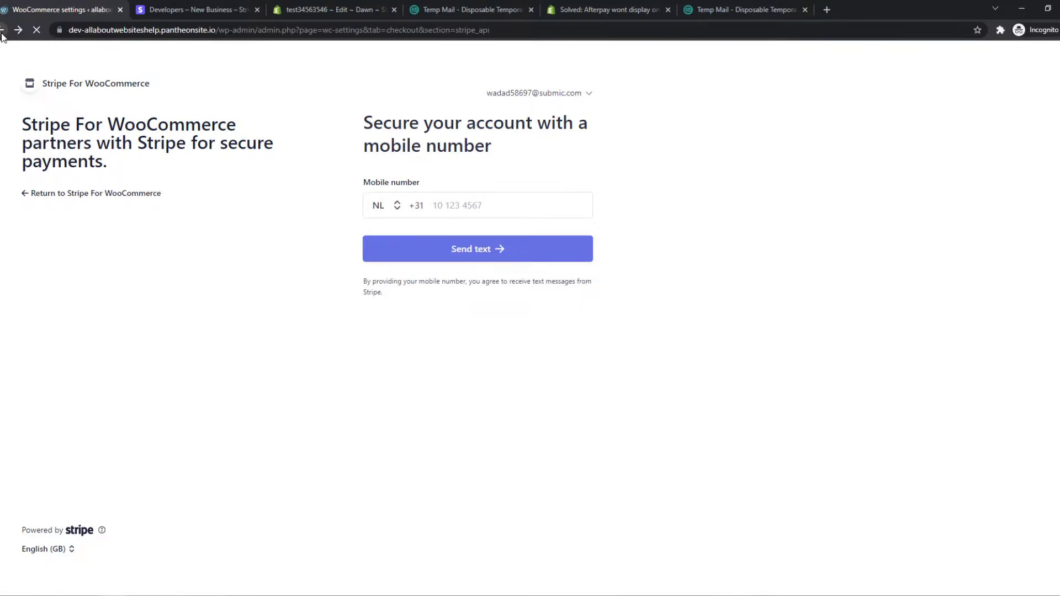
pyautogui.scroll(-2, 367, 359)
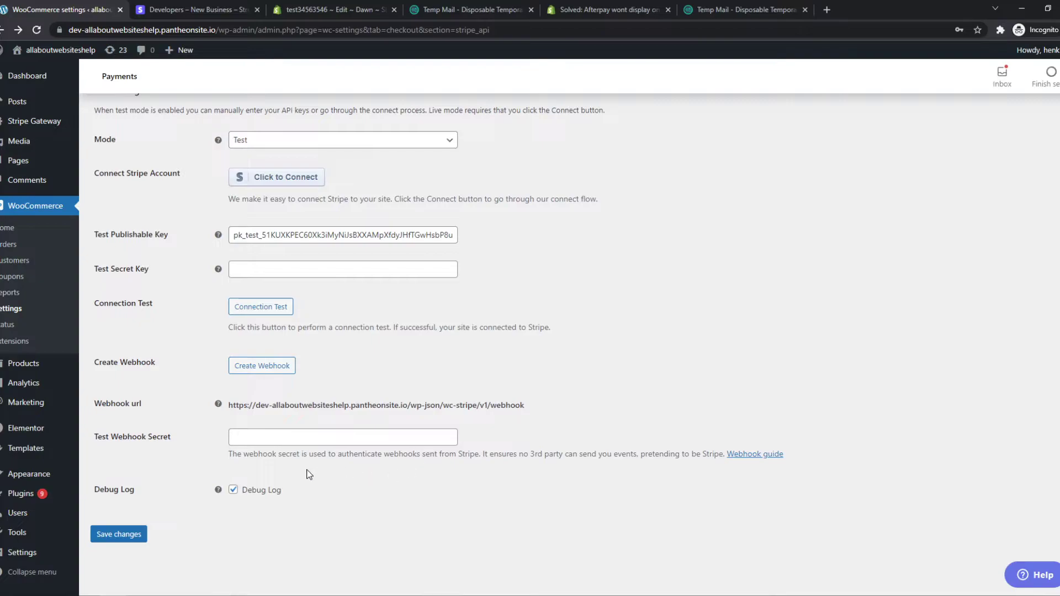
pyautogui.scroll(2, 190, 414)
pyautogui.scroll(-2, 166, 452)
pyautogui.scroll(5, 149, 461)
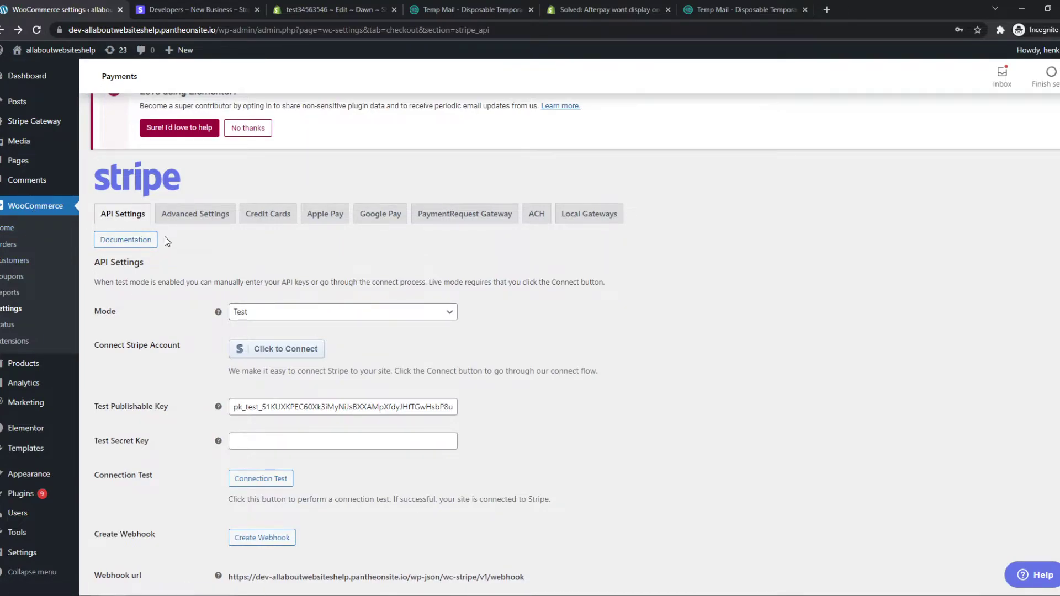
# Step: Open WooCommerce Settings > Payments and review the listed Stripe gateways, including Afterpay
pyautogui.click(3, 314)
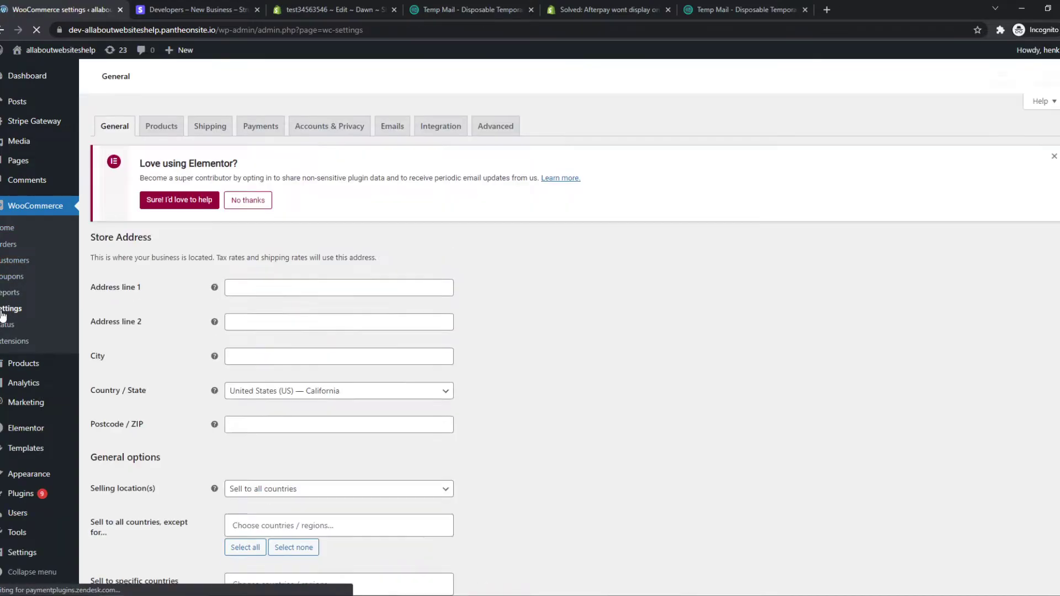
pyautogui.click(253, 123)
pyautogui.scroll(-5, 227, 236)
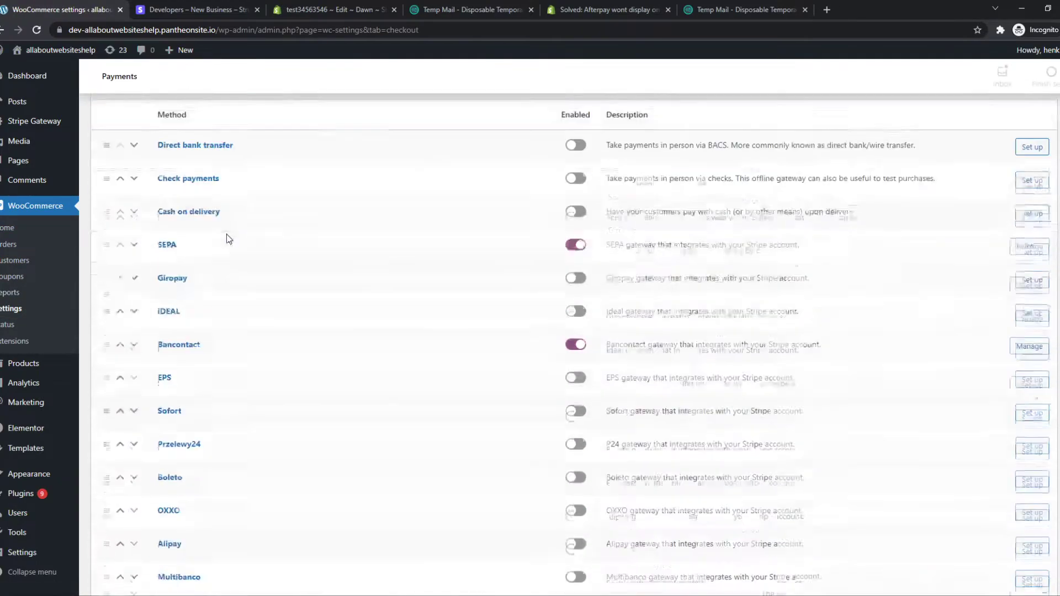
pyautogui.scroll(5, 182, 244)
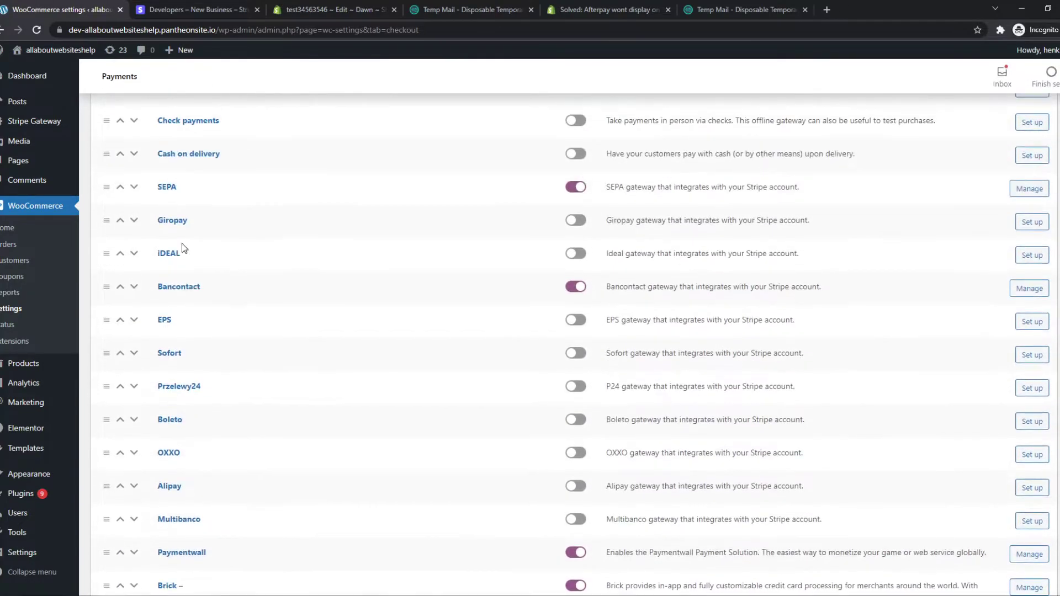
pyautogui.scroll(-8, 182, 253)
pyautogui.scroll(-3, 181, 259)
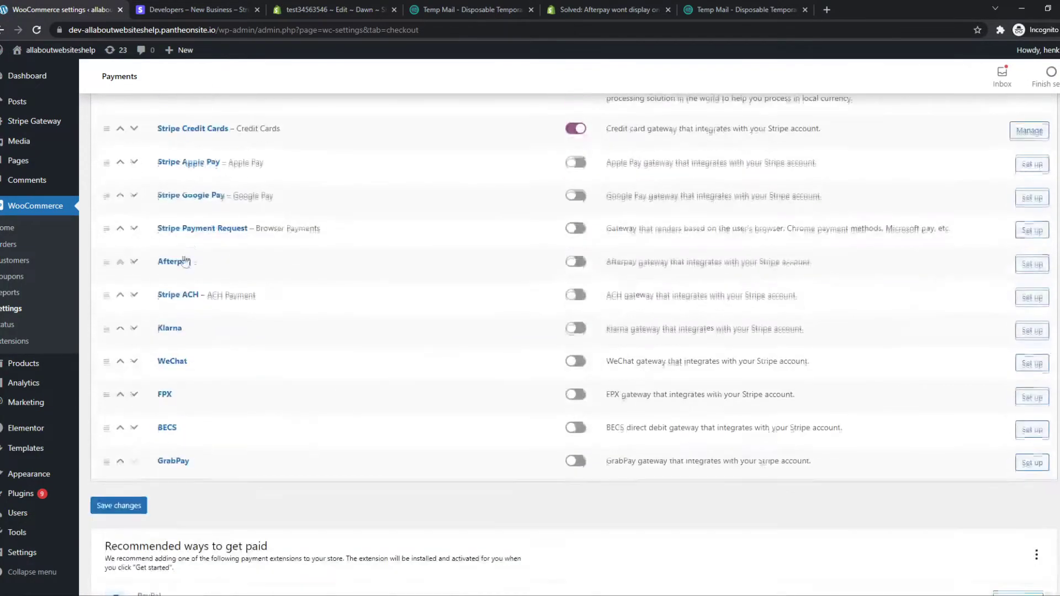
pyautogui.scroll(2, 180, 274)
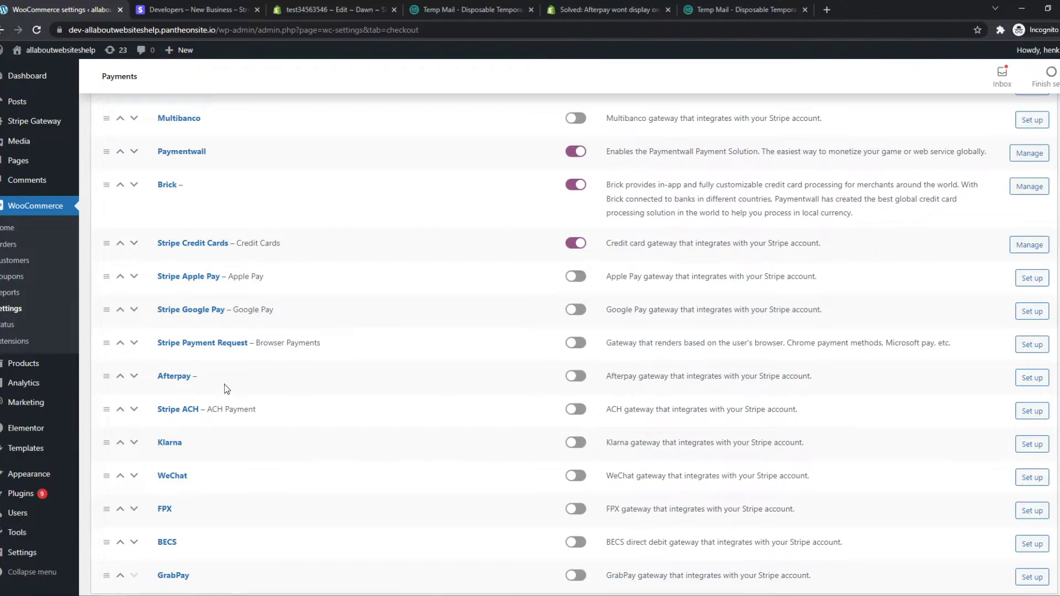
# Step: Toggle Afterpay on and open its gateway settings
pyautogui.click(581, 381)
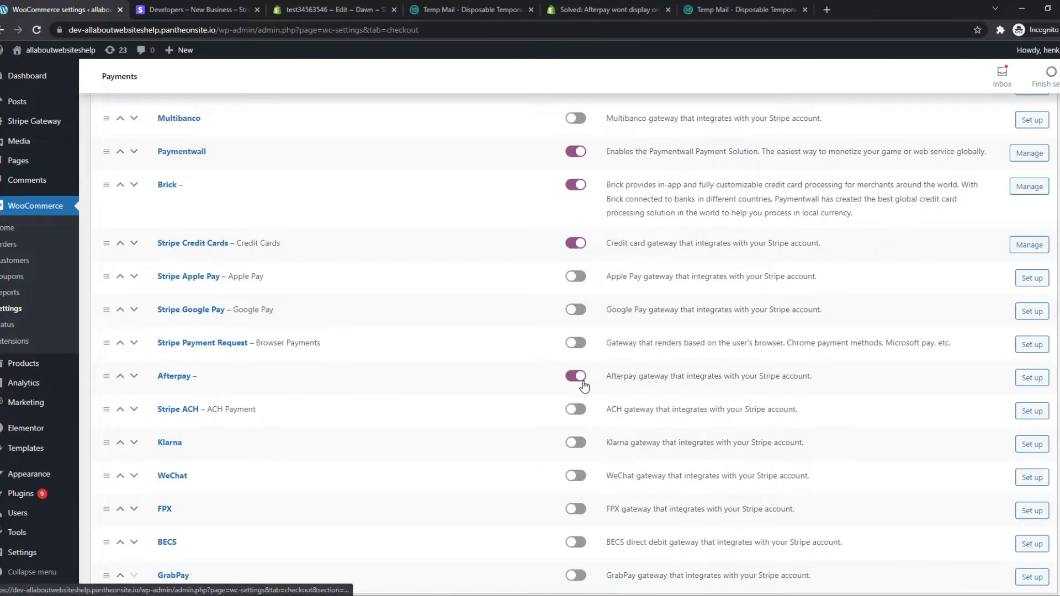
pyautogui.click(1030, 379)
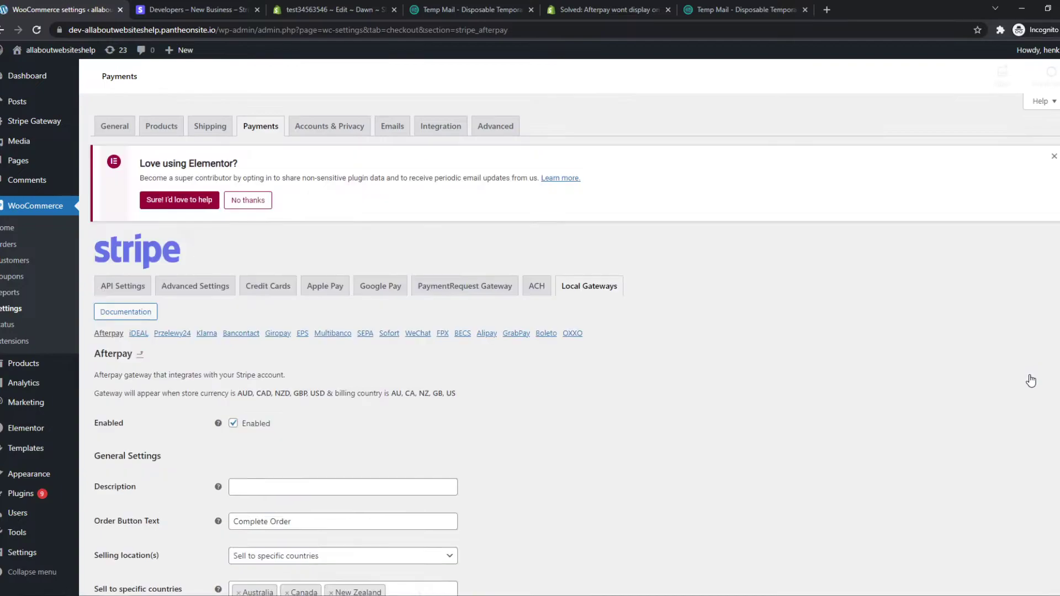
pyautogui.scroll(-10, 611, 289)
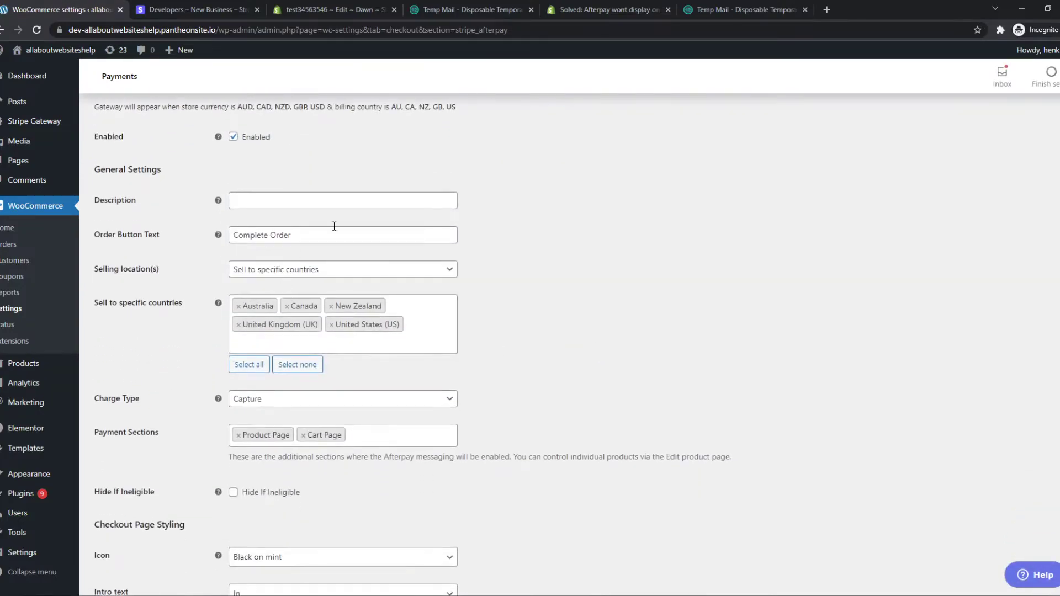
pyautogui.scroll(10, 408, 310)
pyautogui.scroll(-2, 360, 345)
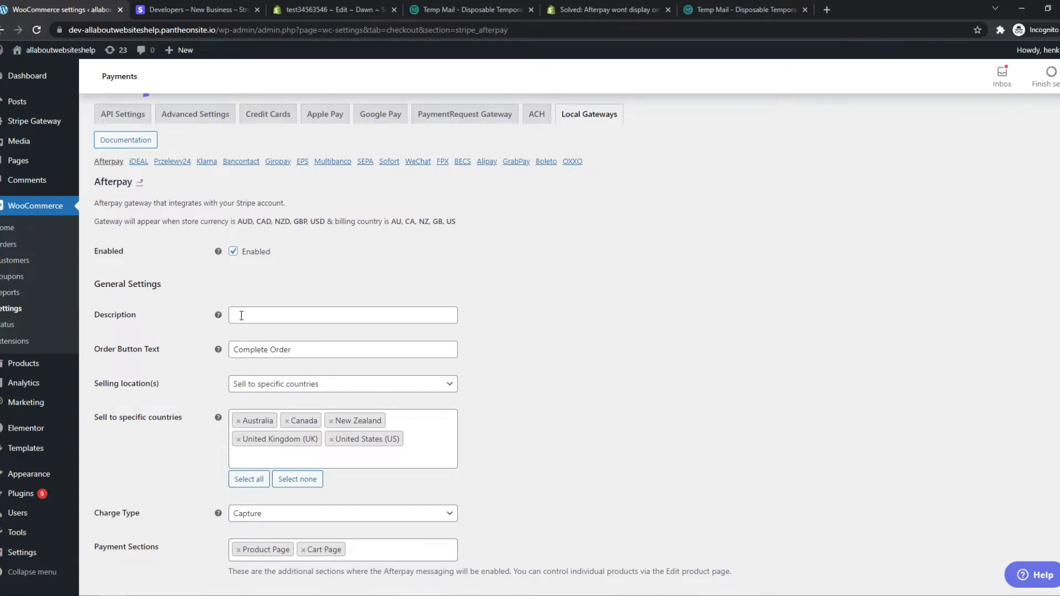
# Step: Leave the Afterpay description empty, keep Capture as charge type, then return to payment methods
pyautogui.click(241, 316)
pyautogui.click(251, 301)
pyautogui.scroll(-3, 246, 306)
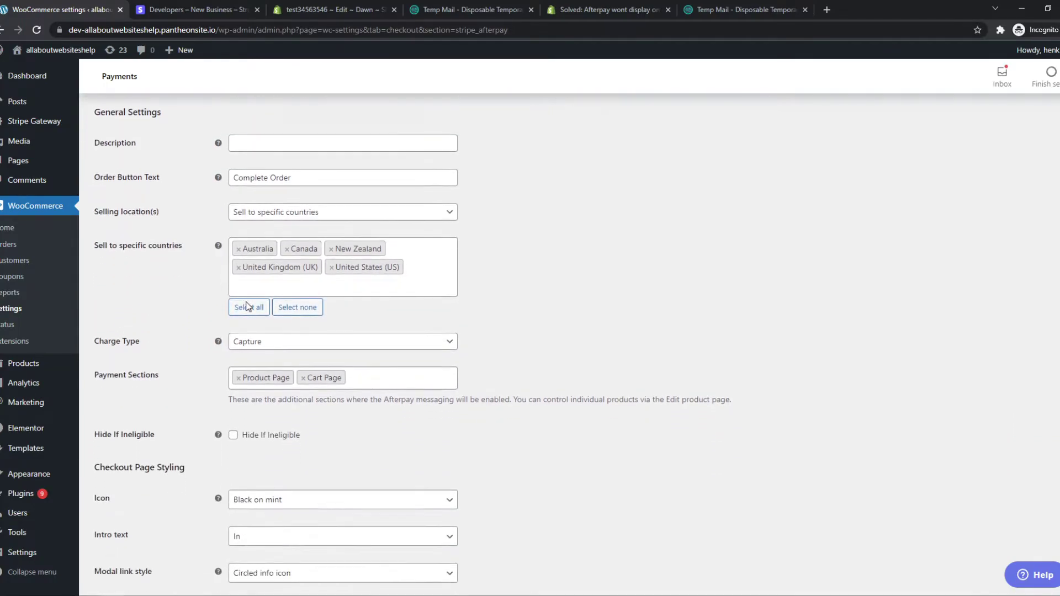
pyautogui.click(264, 340)
pyautogui.click(264, 340)
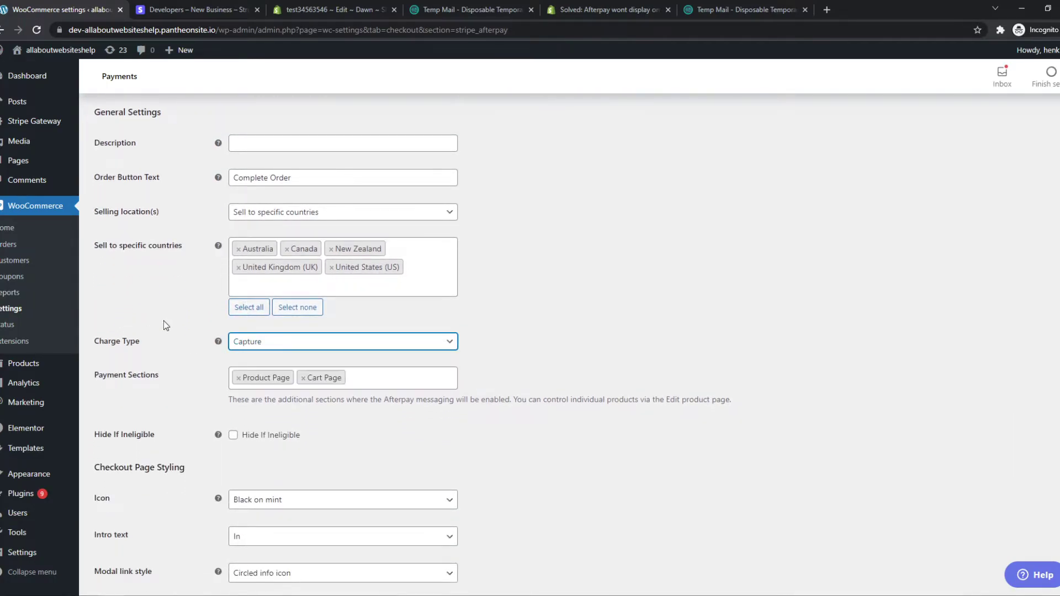
pyautogui.scroll(-3, 303, 346)
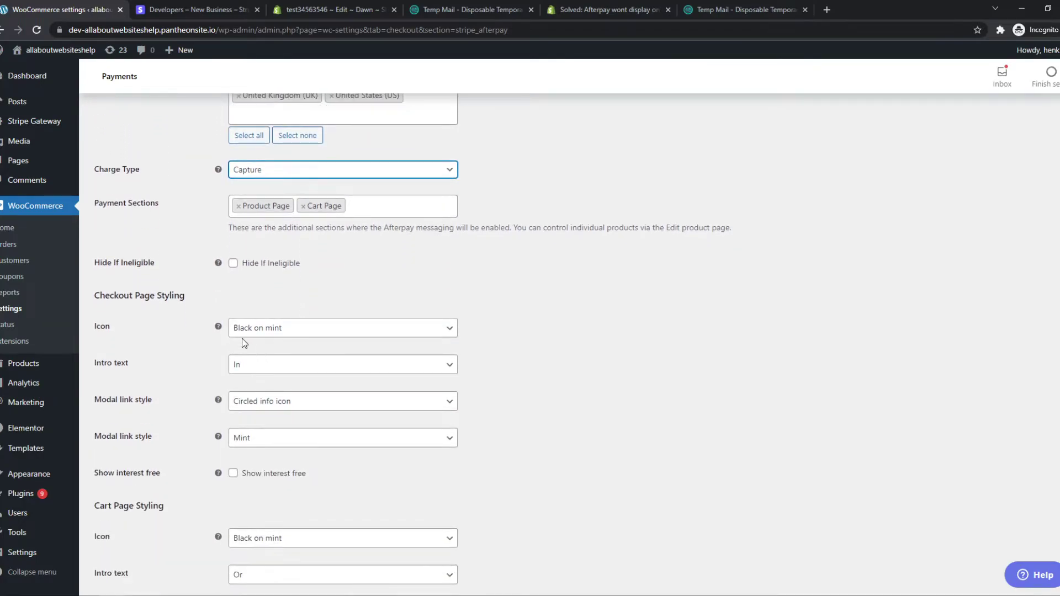
pyautogui.scroll(-7, 330, 374)
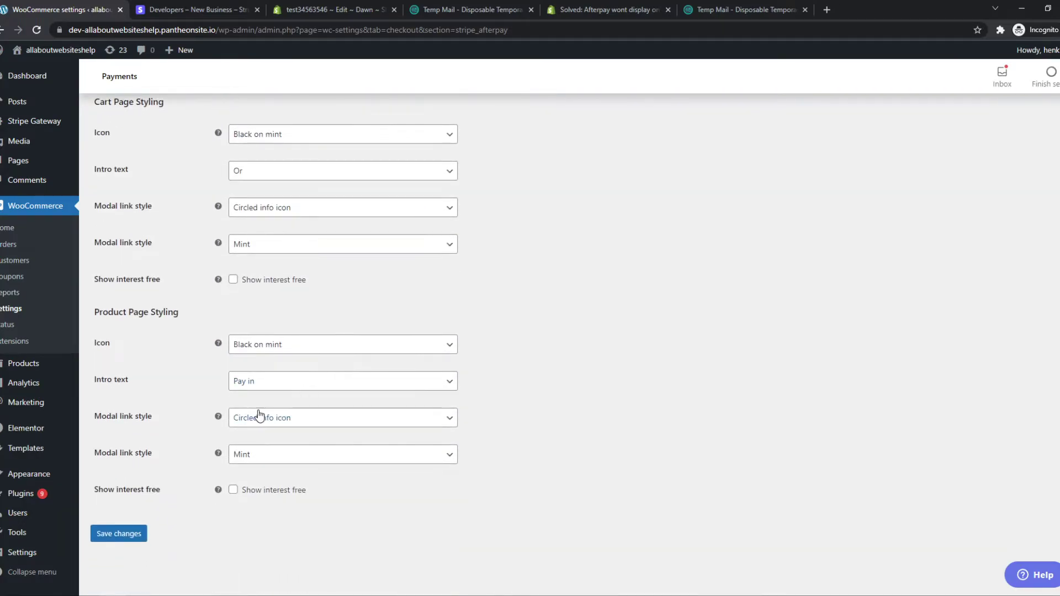
pyautogui.scroll(18, 259, 415)
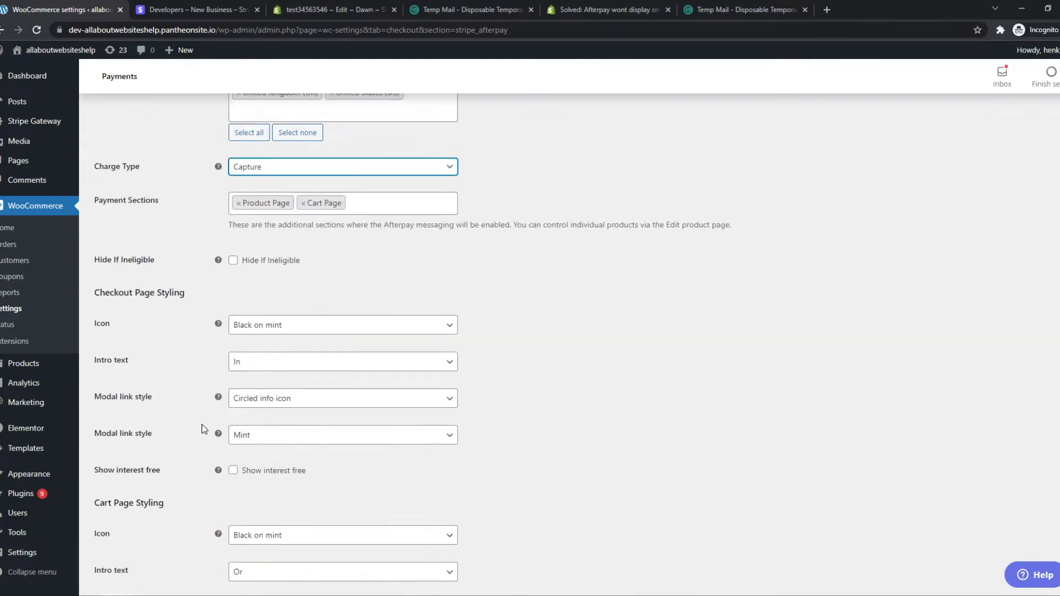
pyautogui.scroll(-17, 130, 561)
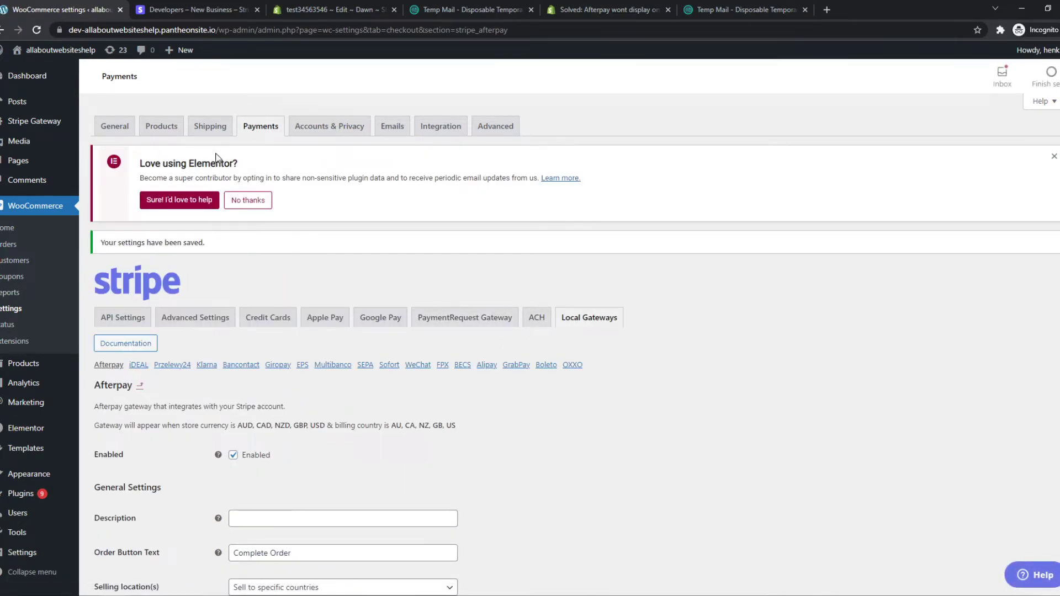
pyautogui.click(271, 131)
# Step: Open All Products in a new tab and go to the DNK Black Shoes product page
pyautogui.scroll(-9, 256, 396)
pyautogui.scroll(-3, 254, 392)
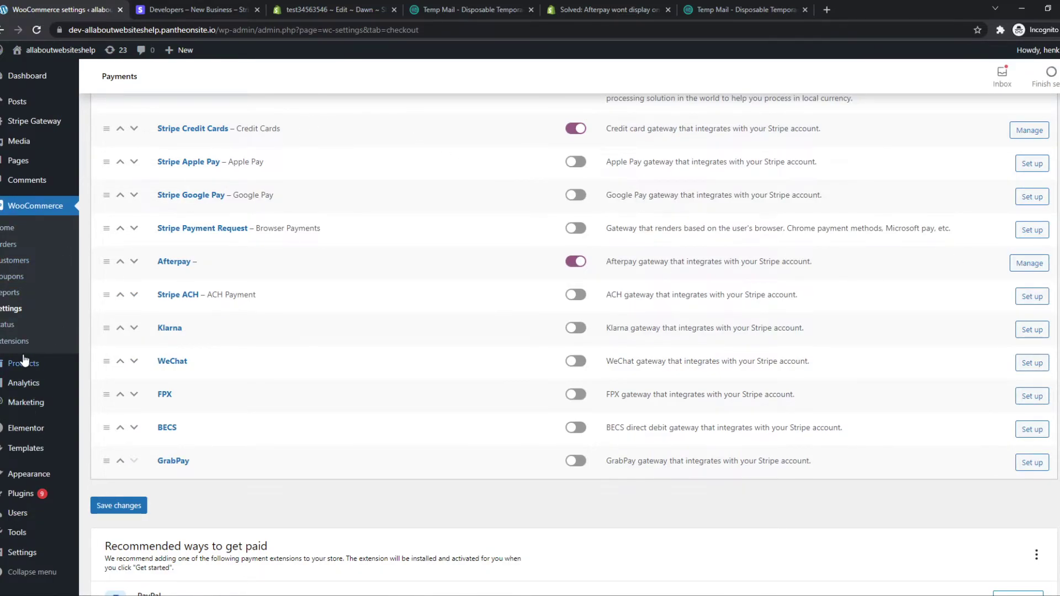
pyautogui.moveTo(25, 366)
pyautogui.middleClick(110, 374)
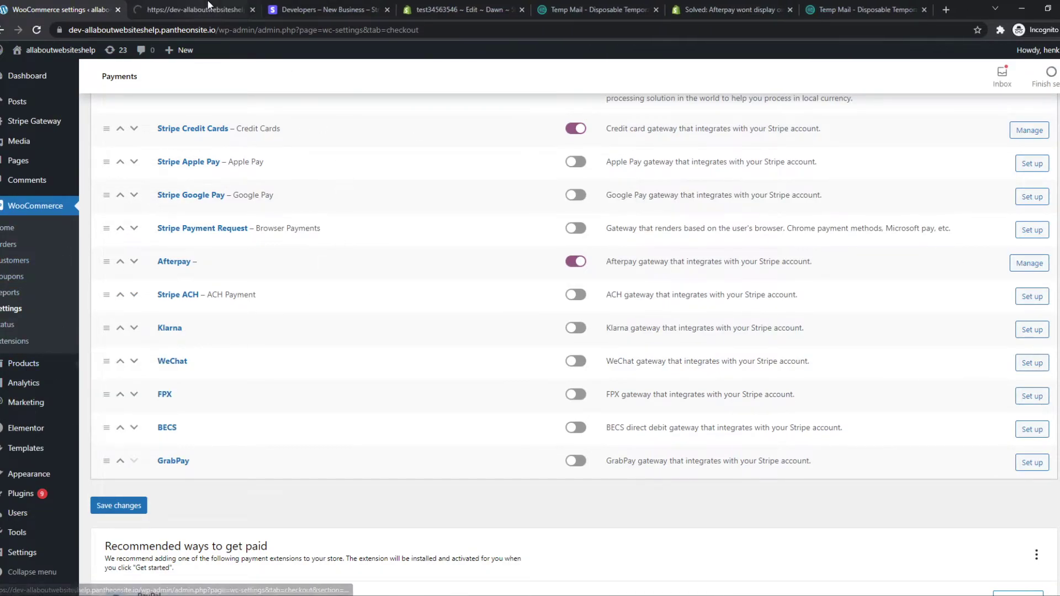
pyautogui.click(191, 9)
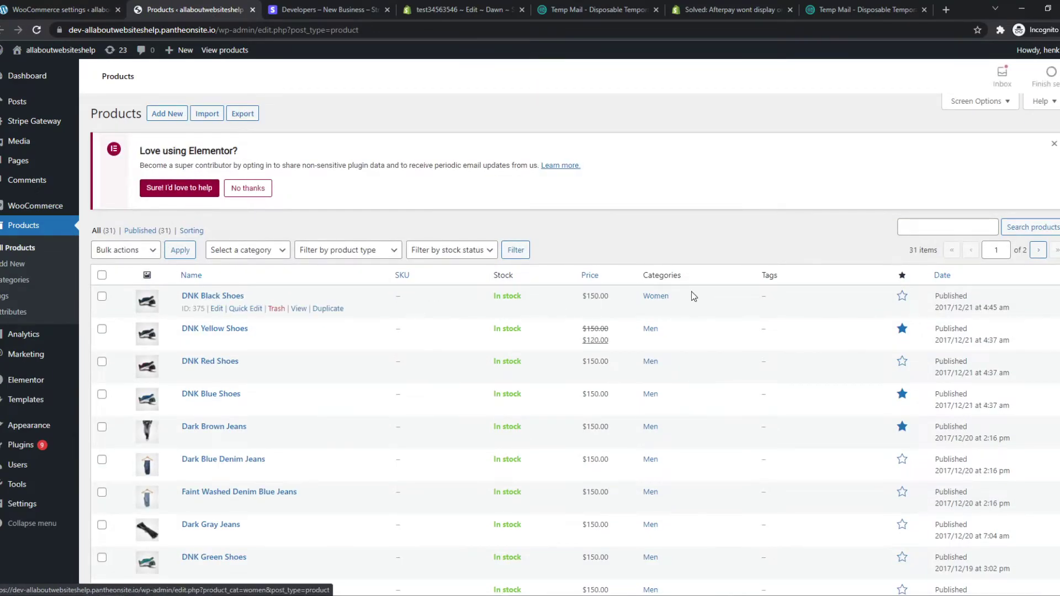
pyautogui.click(303, 313)
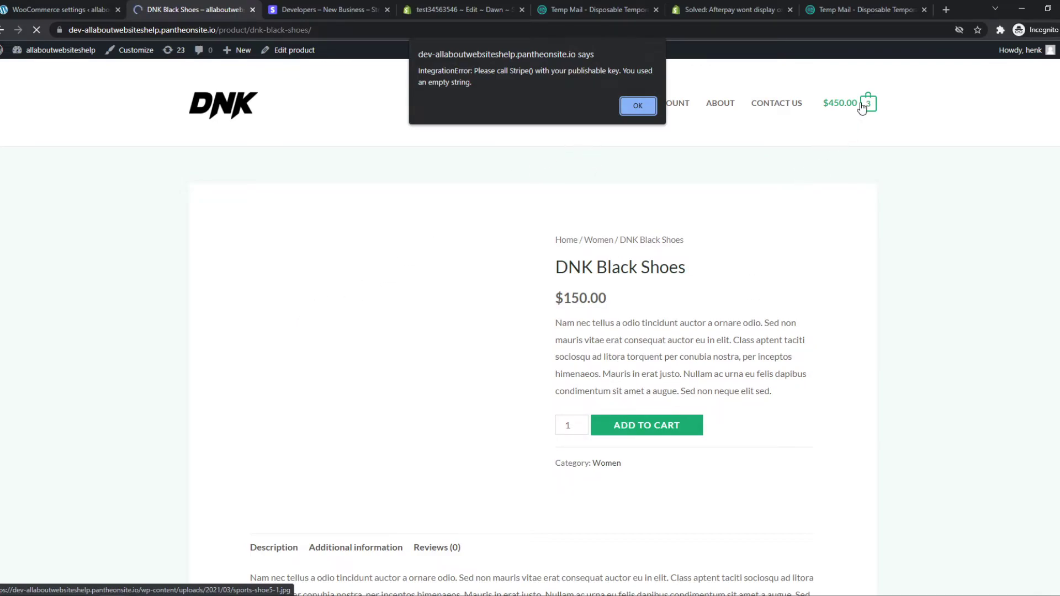
# Step: Dismiss the Stripe integration error alerts and open the cart totalling $450.00
pyautogui.press('Return')
pyautogui.moveTo(840, 143)
pyautogui.click(782, 272)
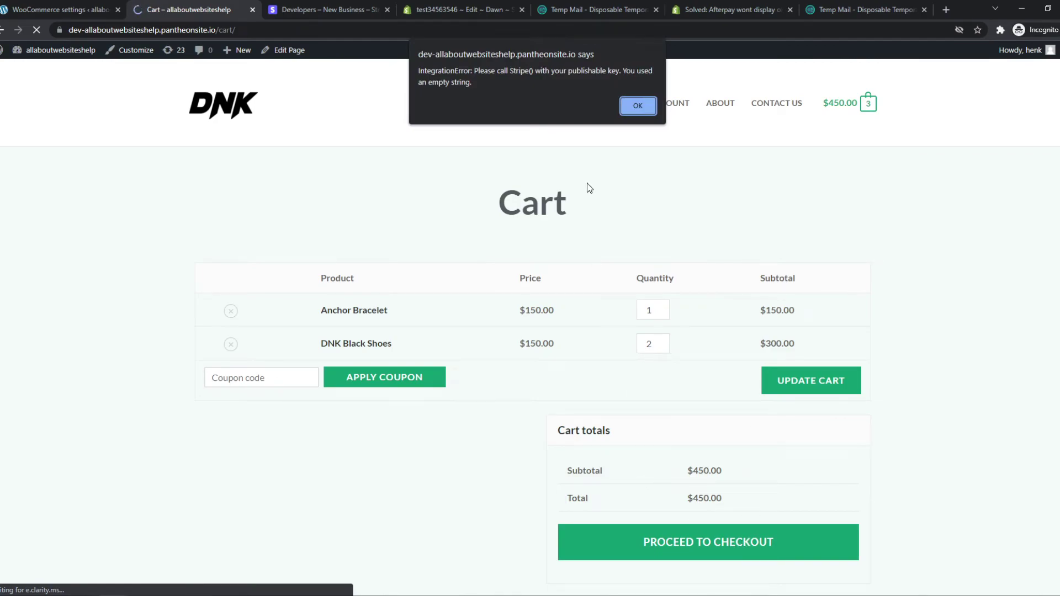
pyautogui.press('Return')
pyautogui.scroll(-2, 616, 276)
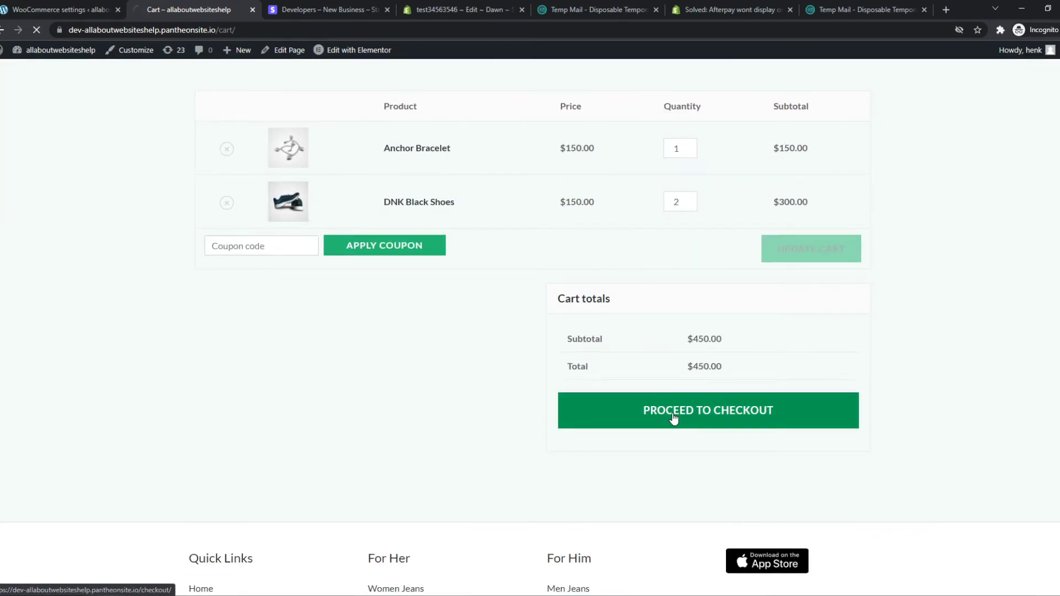
# Step: Proceed to checkout, dismiss the Stripe error alert, and select card payment
pyautogui.click(674, 418)
pyautogui.scroll(-4, 668, 386)
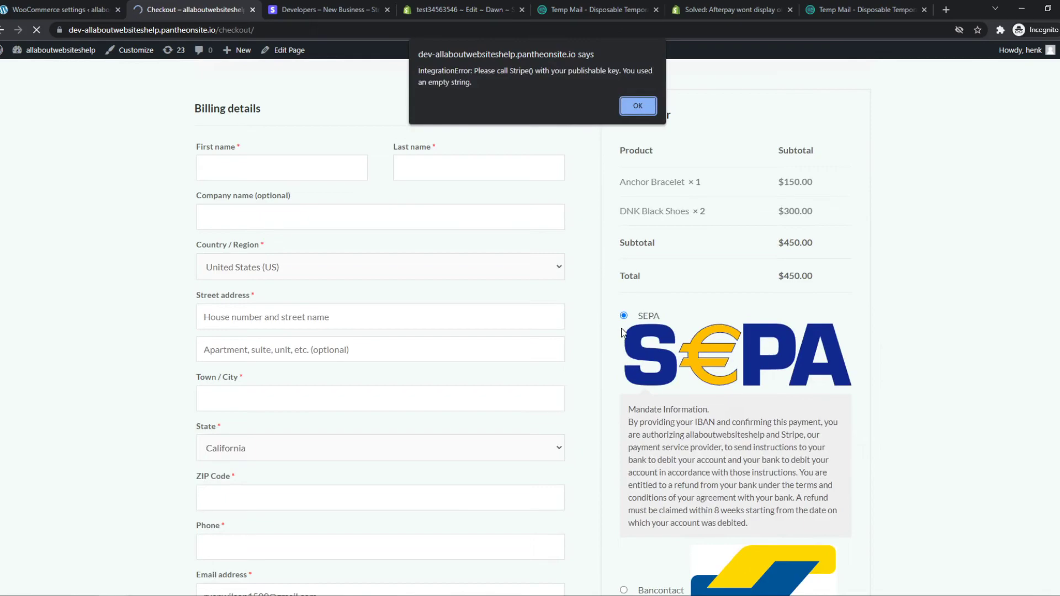
pyautogui.click(636, 106)
pyautogui.scroll(-1, 608, 230)
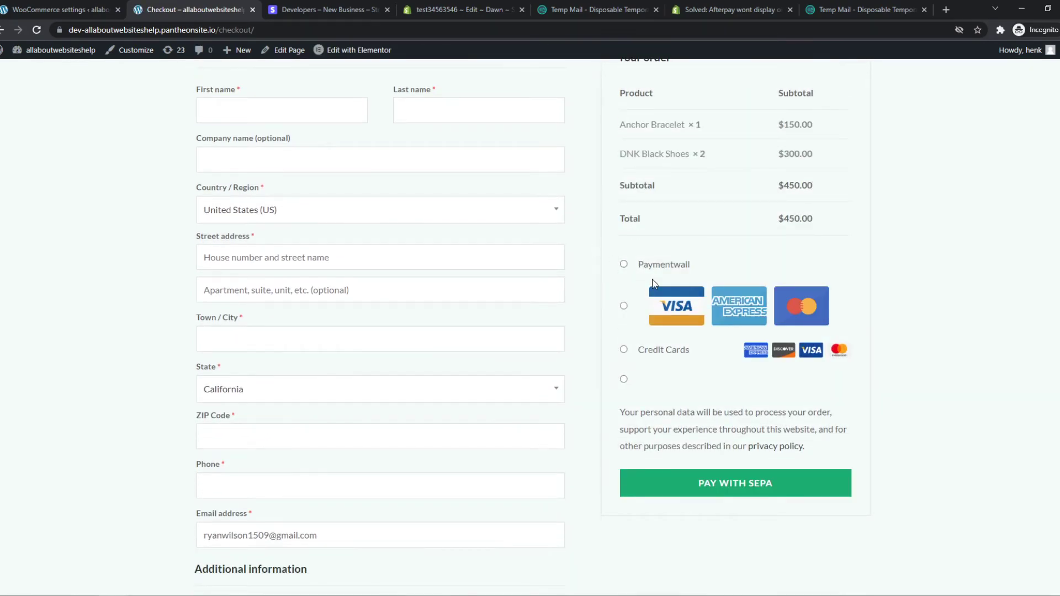
pyautogui.click(663, 311)
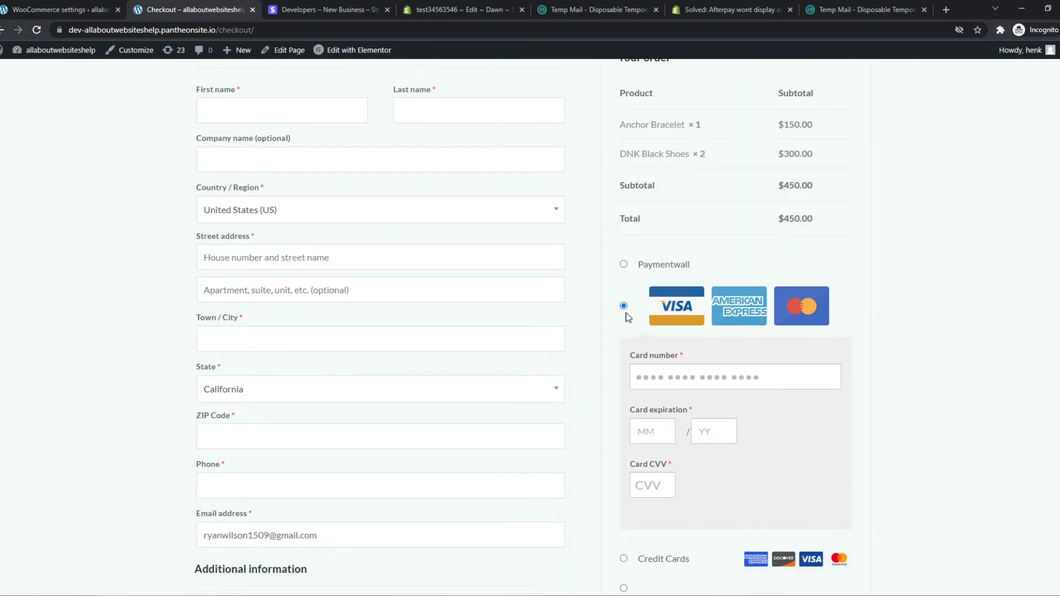
pyautogui.scroll(-4, 632, 309)
pyautogui.scroll(-2, 628, 309)
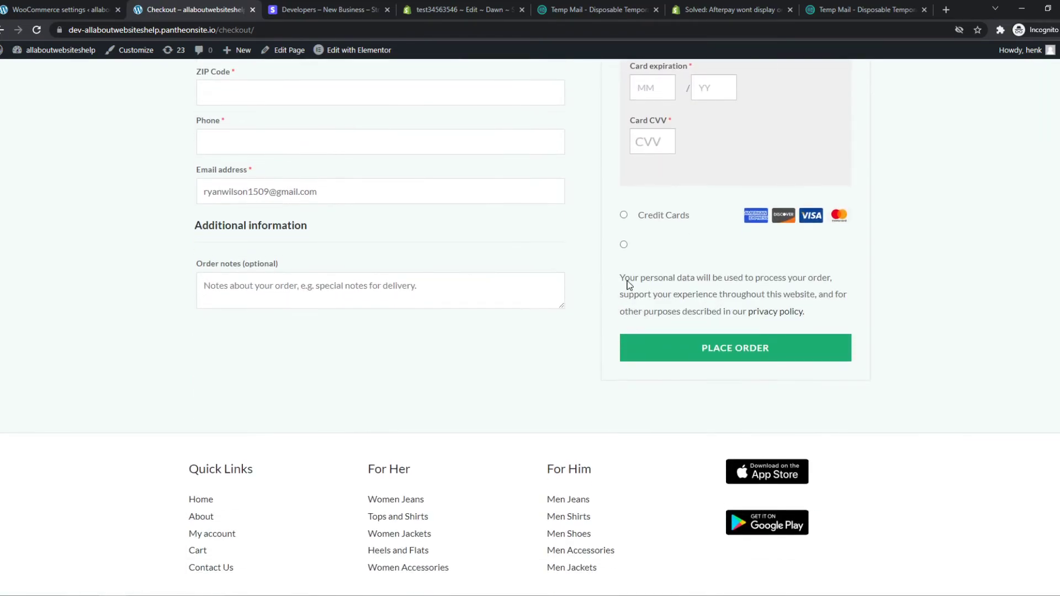
# Step: Select Afterpay as the payment method and check its redirect-to-Afterpay note
pyautogui.click(624, 245)
pyautogui.scroll(2, 632, 260)
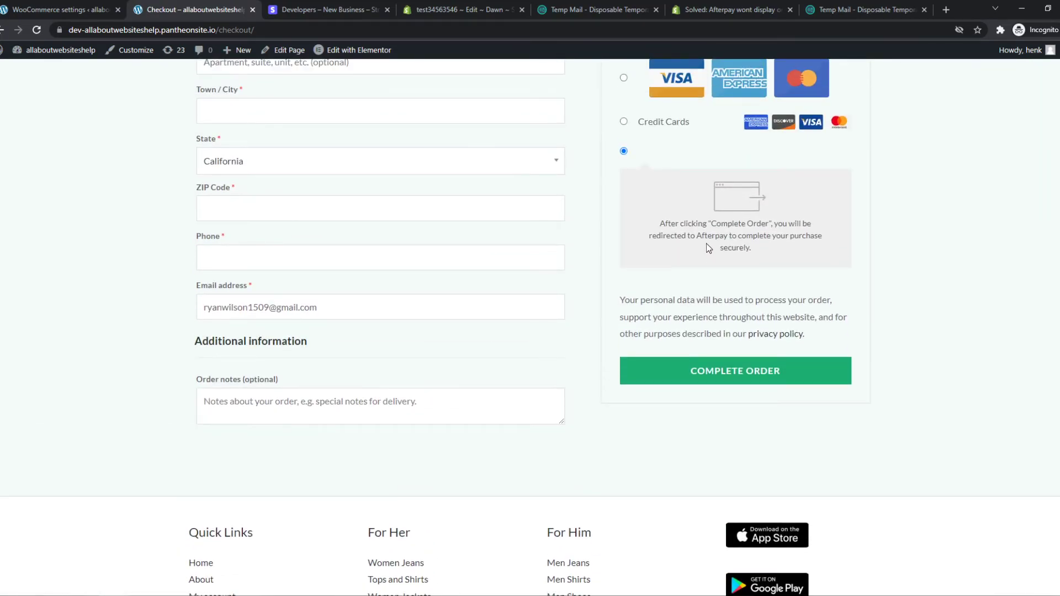
pyautogui.moveTo(712, 235); pyautogui.dragTo(804, 235)
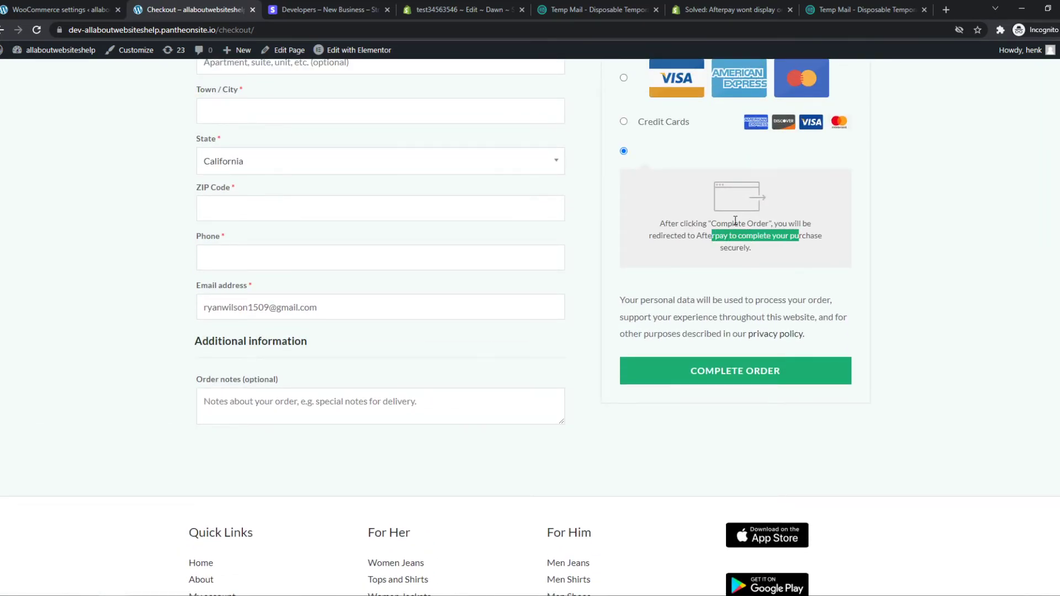
pyautogui.click(773, 258)
pyautogui.scroll(2, 706, 222)
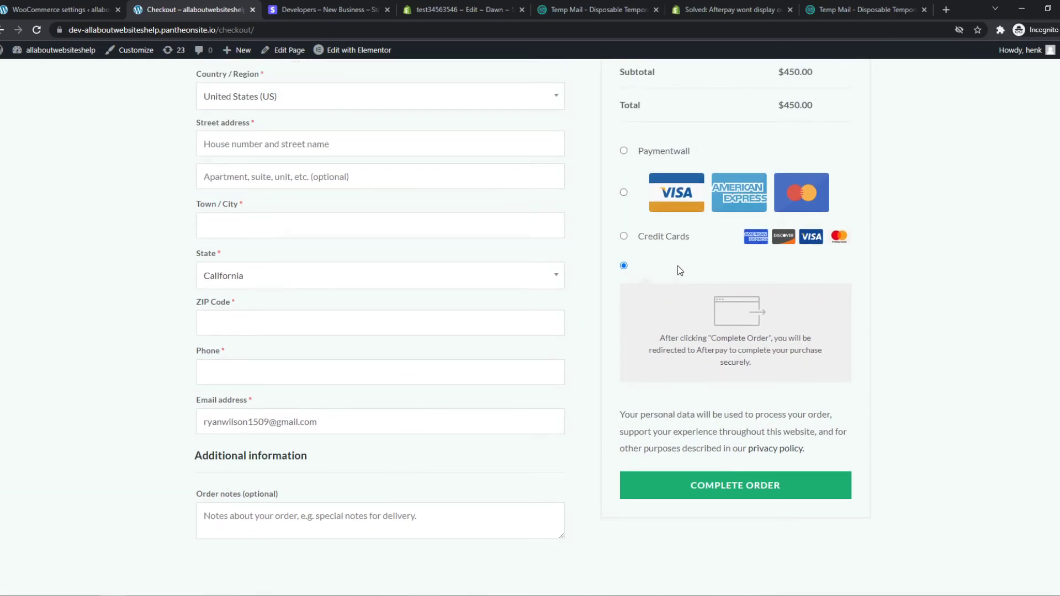
pyautogui.click(61, 10)
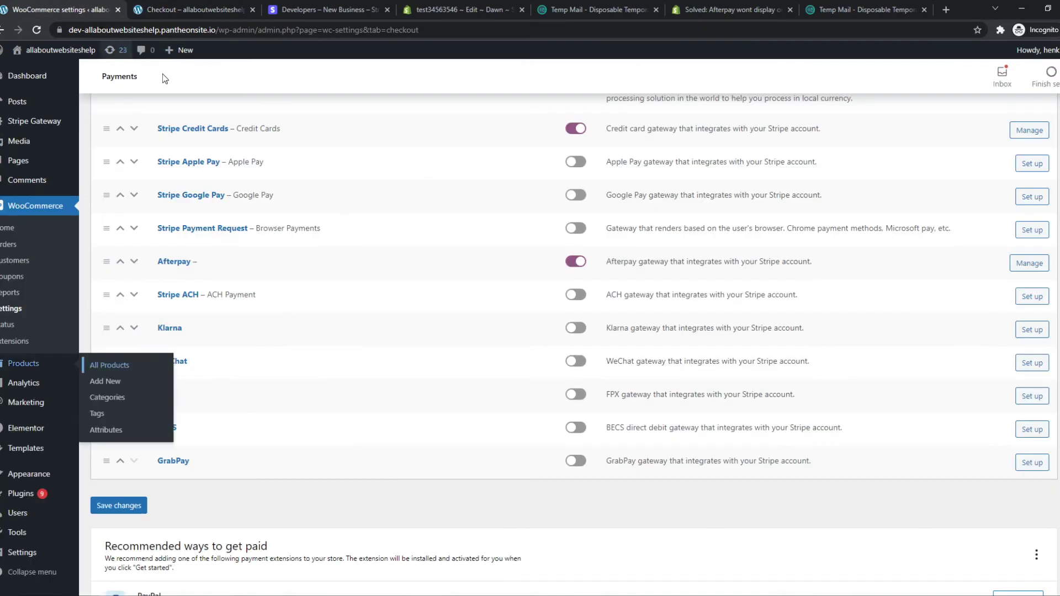
pyautogui.click(152, 10)
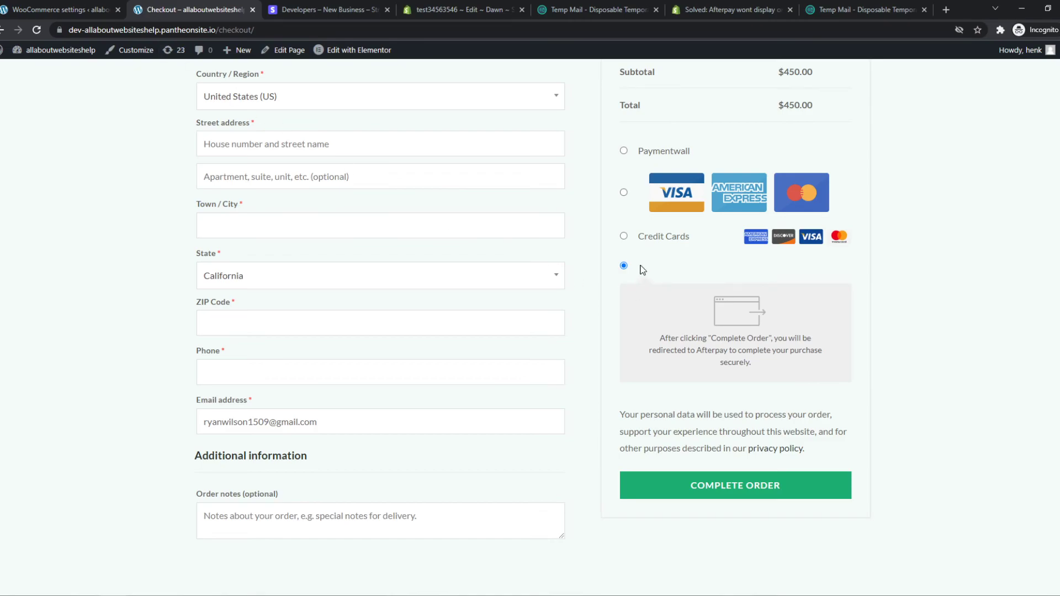